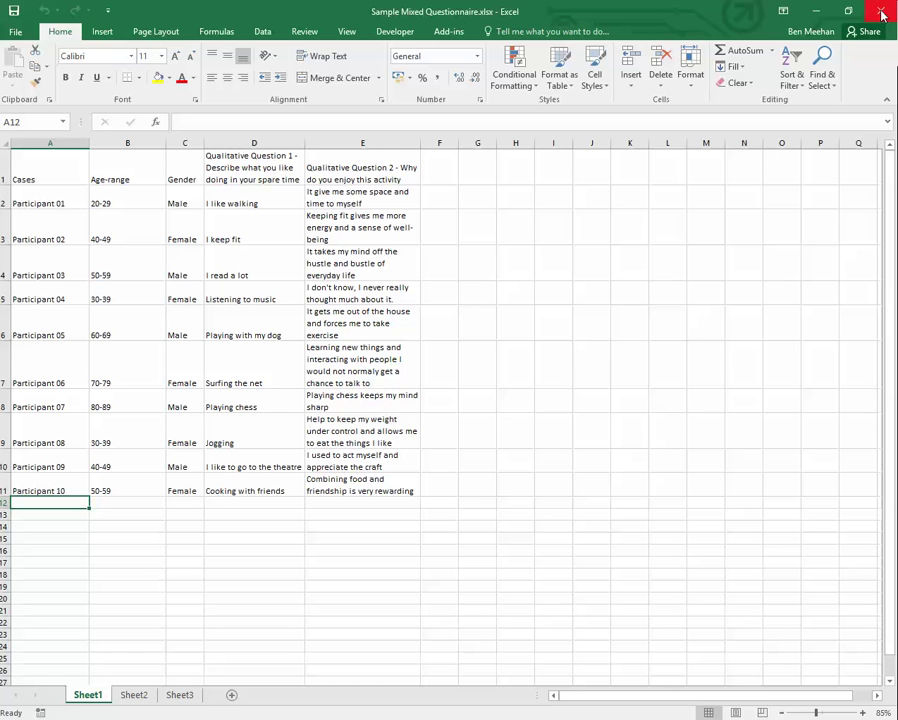
Close the Excel questionnaire workbook and start a dataset import in NVivo.
{"action": "left_click", "coordinate": [884, 12]}
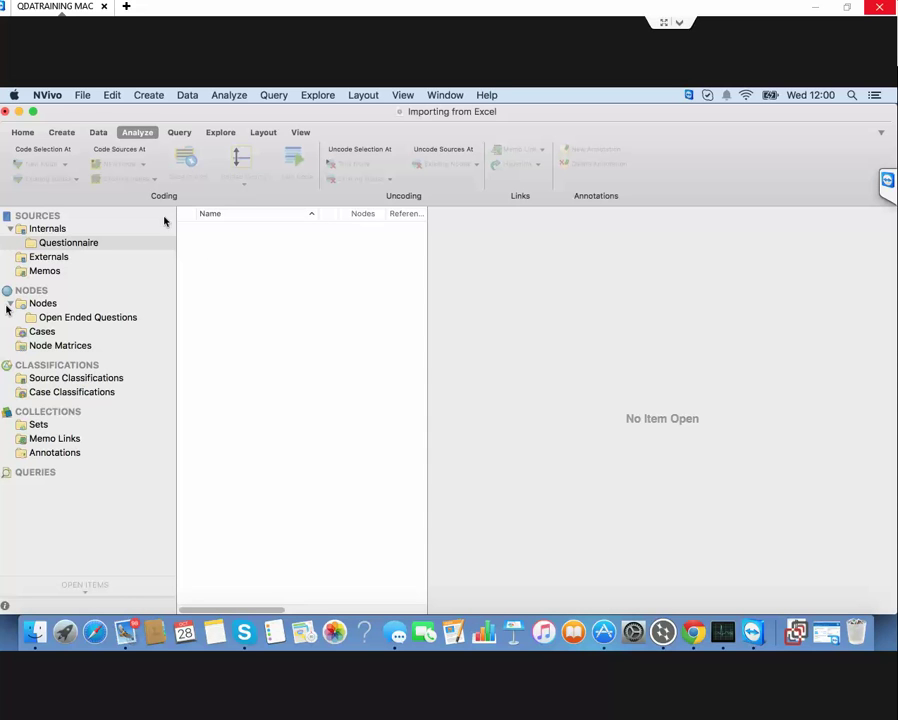
{"action": "left_click", "coordinate": [97, 133]}
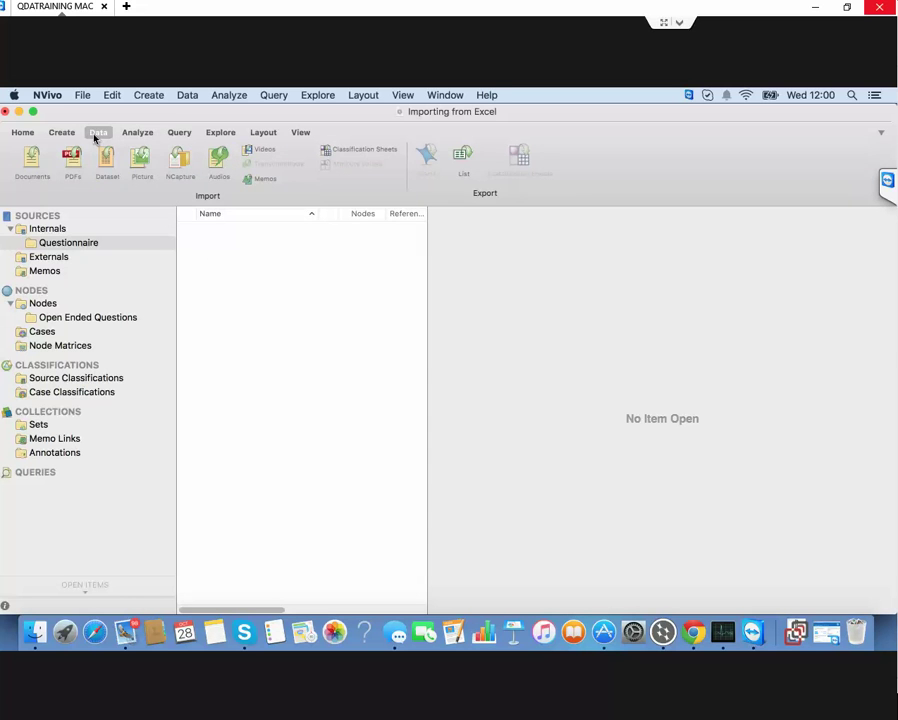
{"action": "left_click", "coordinate": [106, 164]}
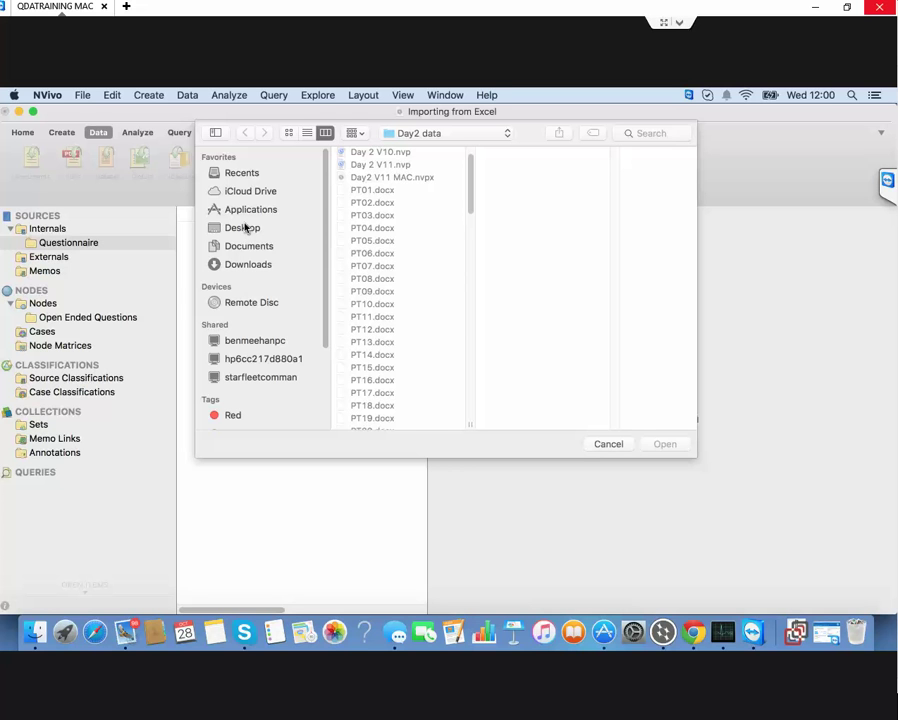
Choose Sample Mixed Questionnaire.xlsx from Documents > Day 2 > Day2 data for import.
{"action": "left_click", "coordinate": [245, 228]}
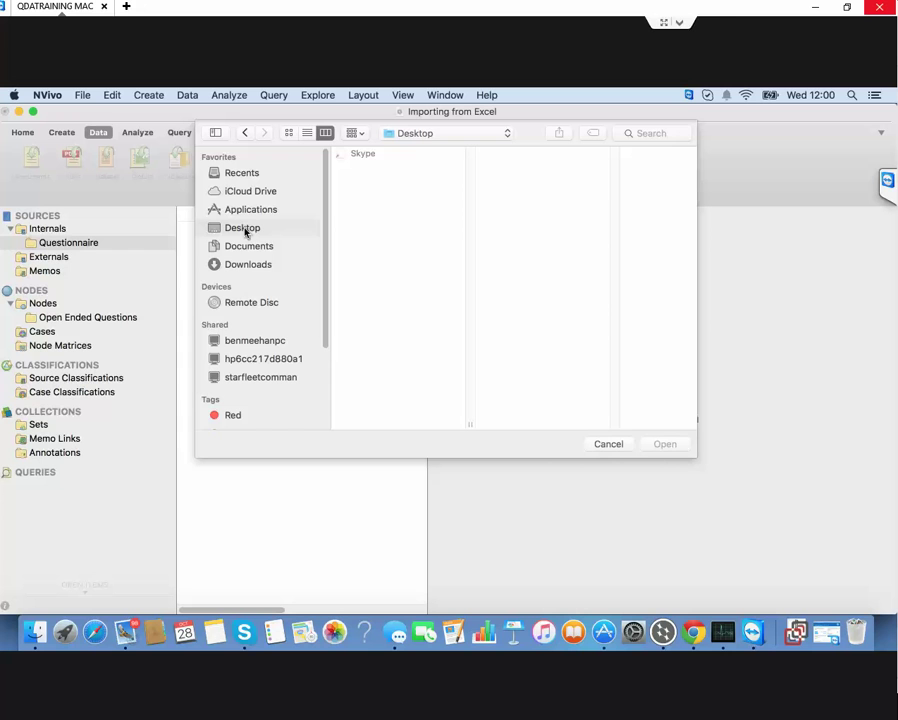
{"action": "left_click", "coordinate": [259, 249]}
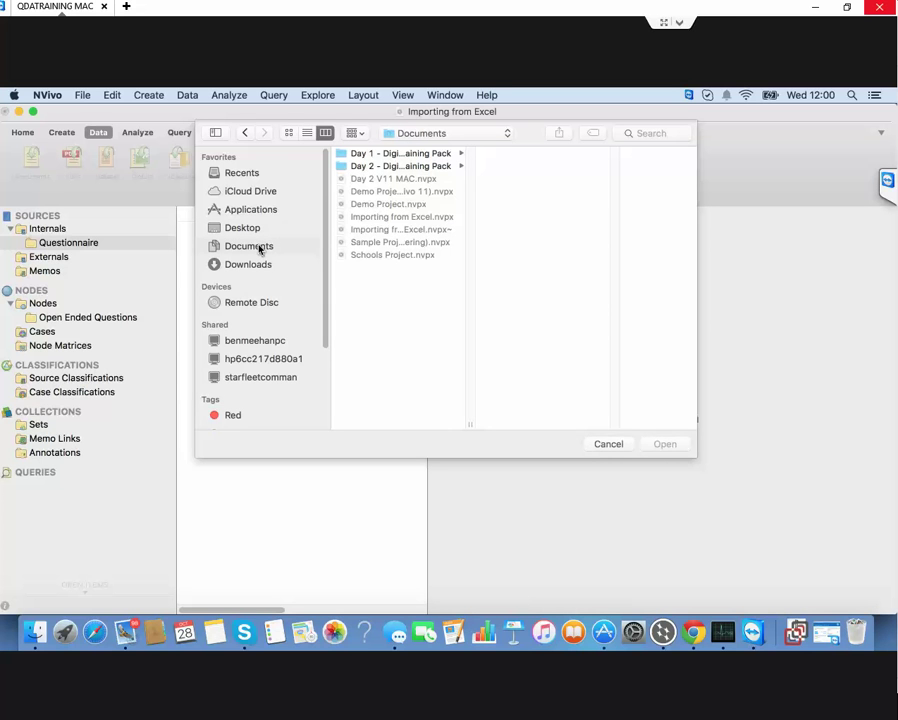
{"action": "left_click", "coordinate": [342, 170]}
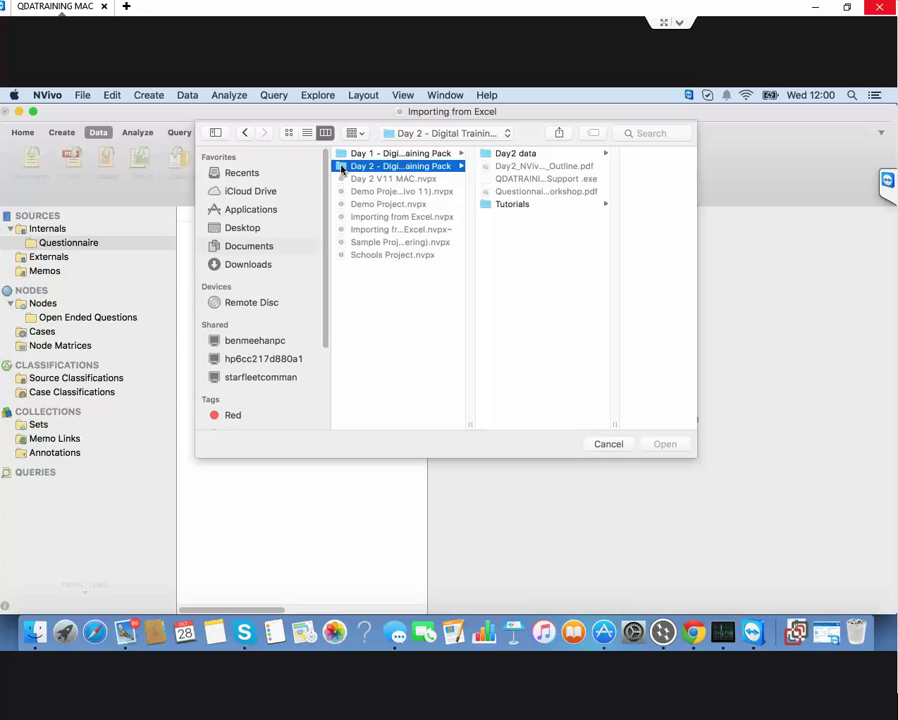
{"action": "left_click", "coordinate": [487, 153]}
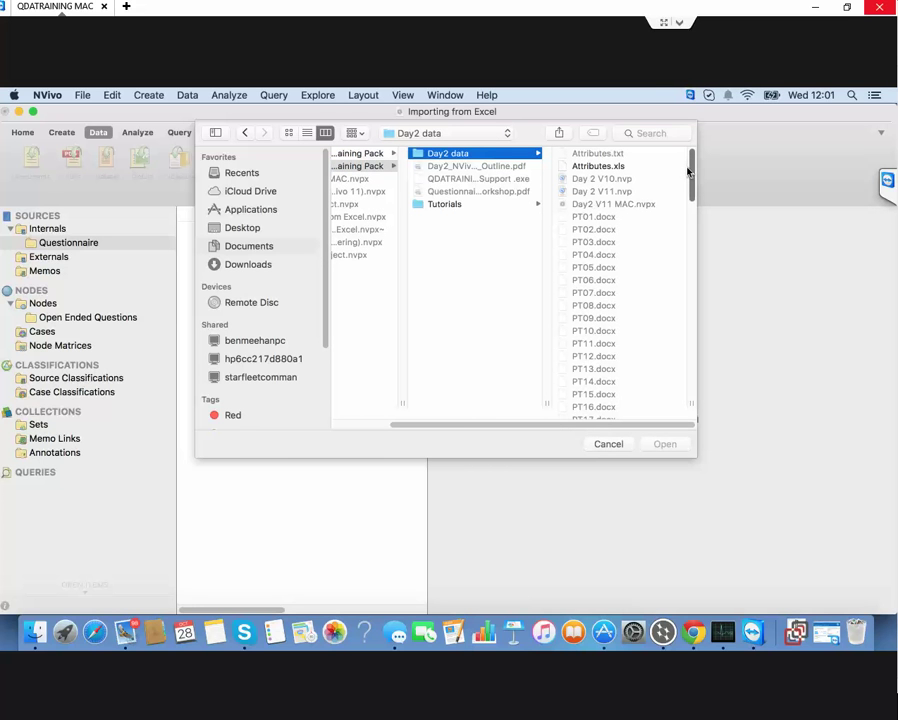
{"action": "left_click_drag", "start_coordinate": [688, 172], "coordinate": [675, 413]}
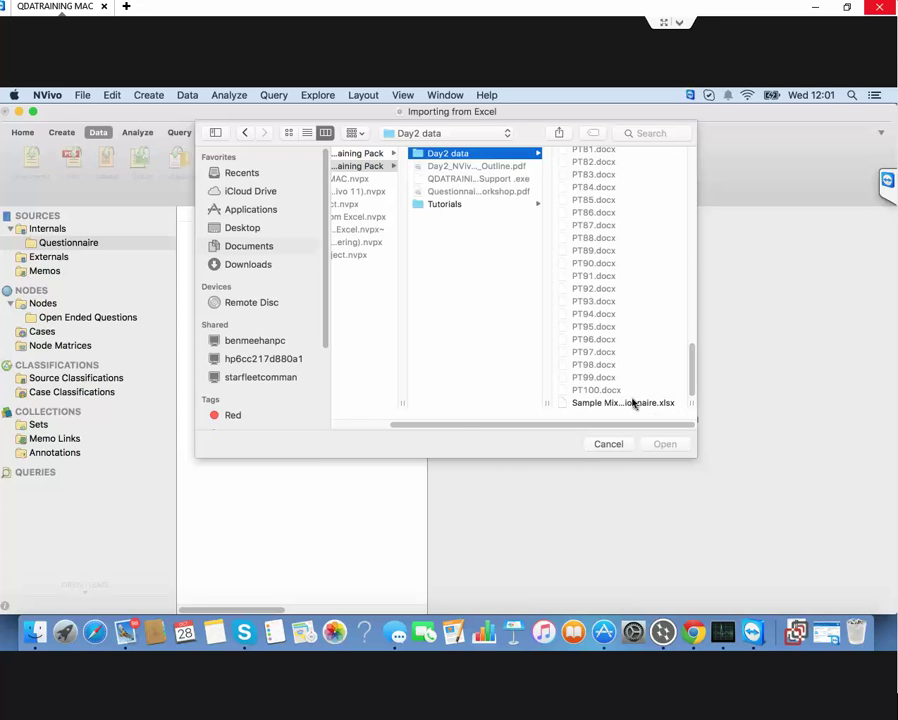
{"action": "left_click", "coordinate": [633, 402]}
{"action": "left_click", "coordinate": [665, 444]}
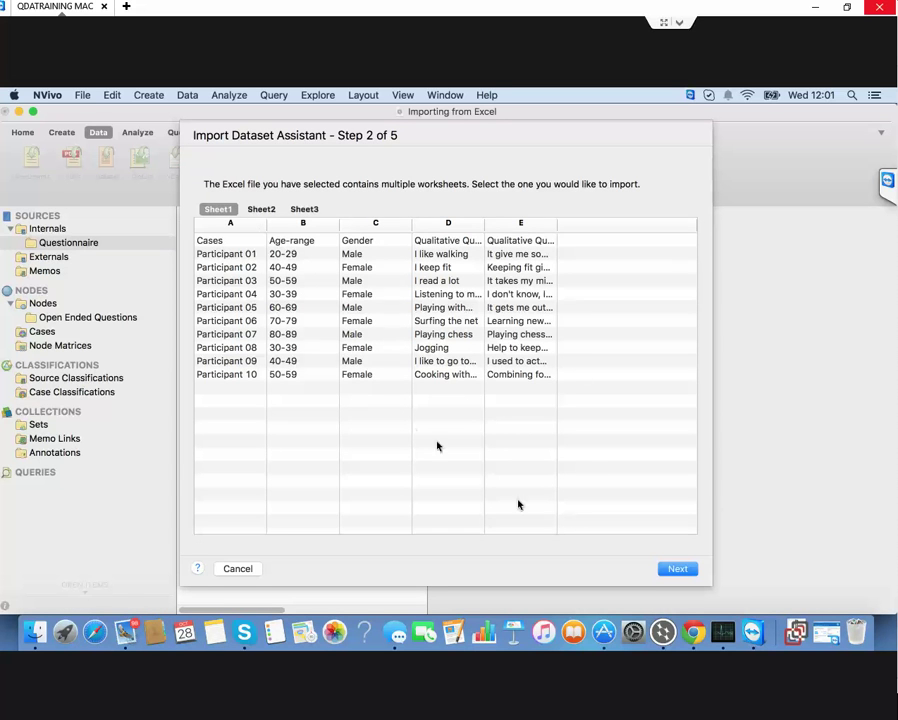
Keep Sheet1 and 'First row contains field names', advancing to the field options.
{"action": "left_click", "coordinate": [678, 569]}
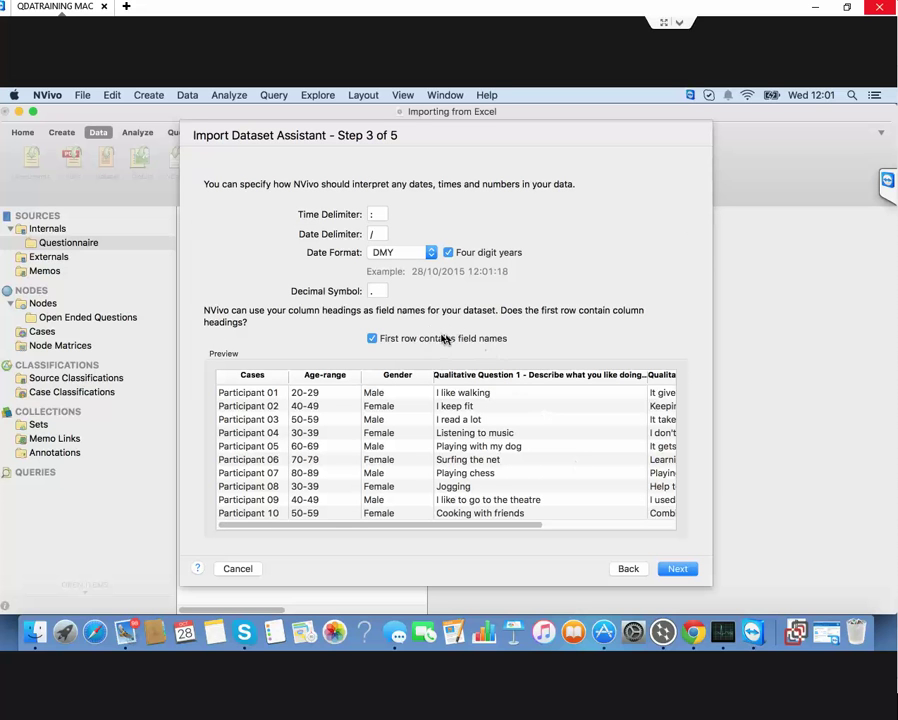
{"action": "left_click", "coordinate": [678, 569]}
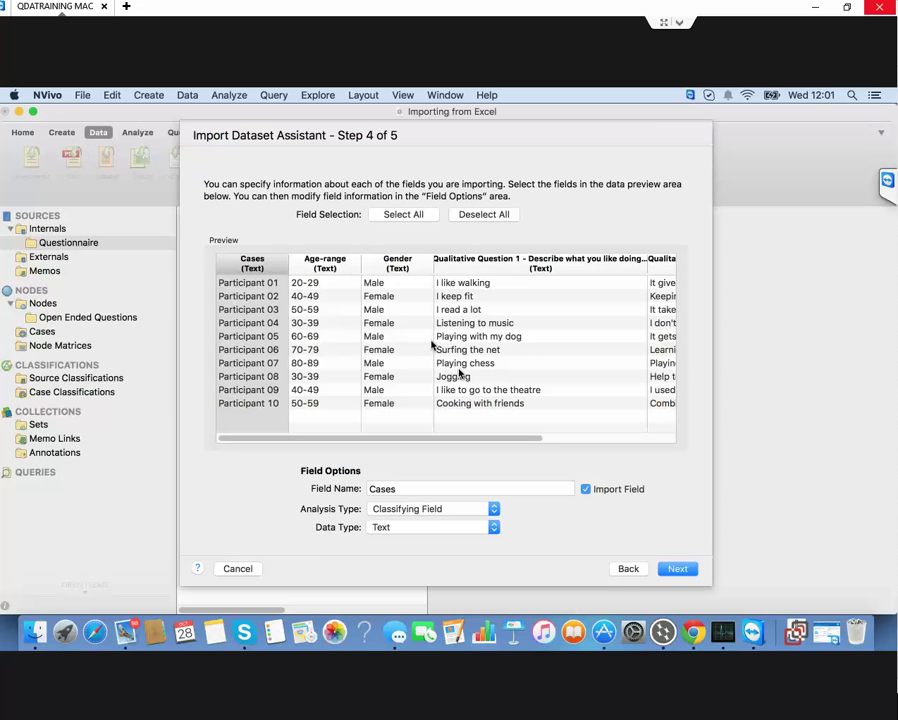
Set Qualitative Question 1 to Codable Field and import the questionnaire dataset.
{"action": "left_click", "coordinate": [474, 266]}
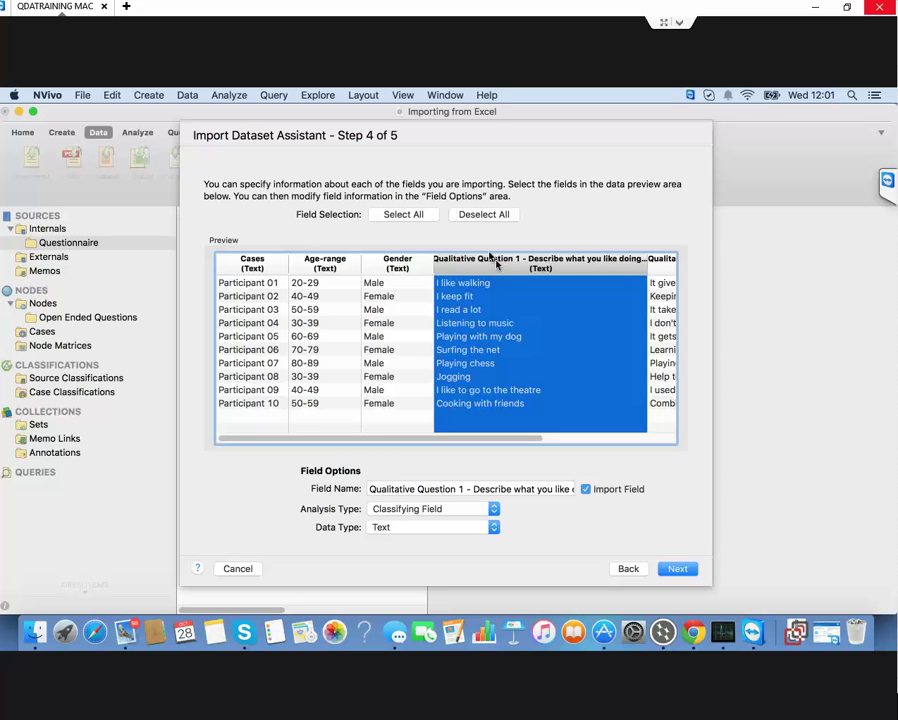
{"action": "left_click", "coordinate": [494, 511]}
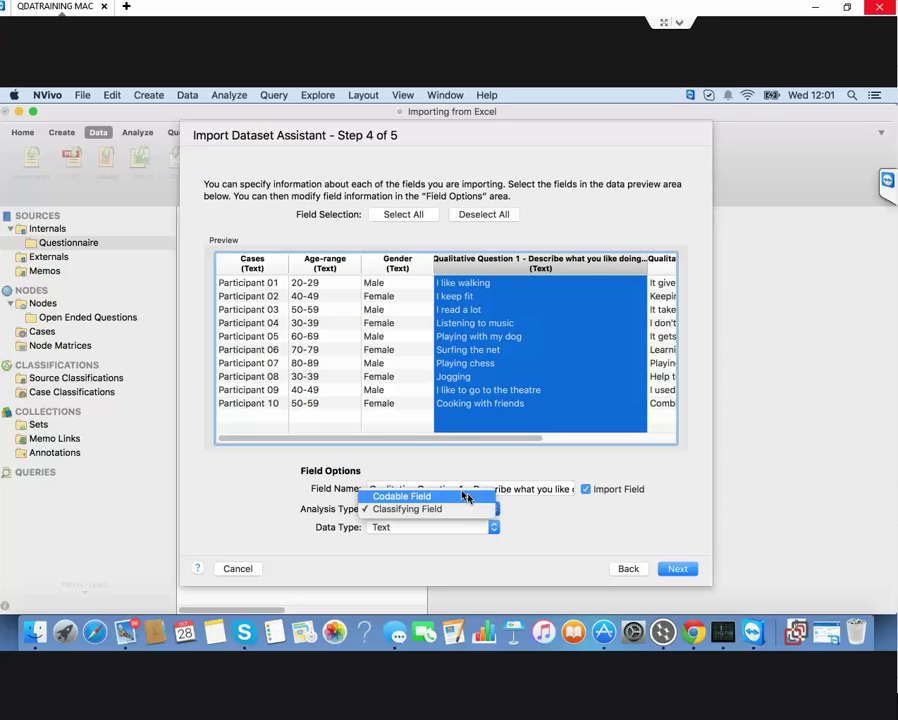
{"action": "left_click", "coordinate": [458, 495]}
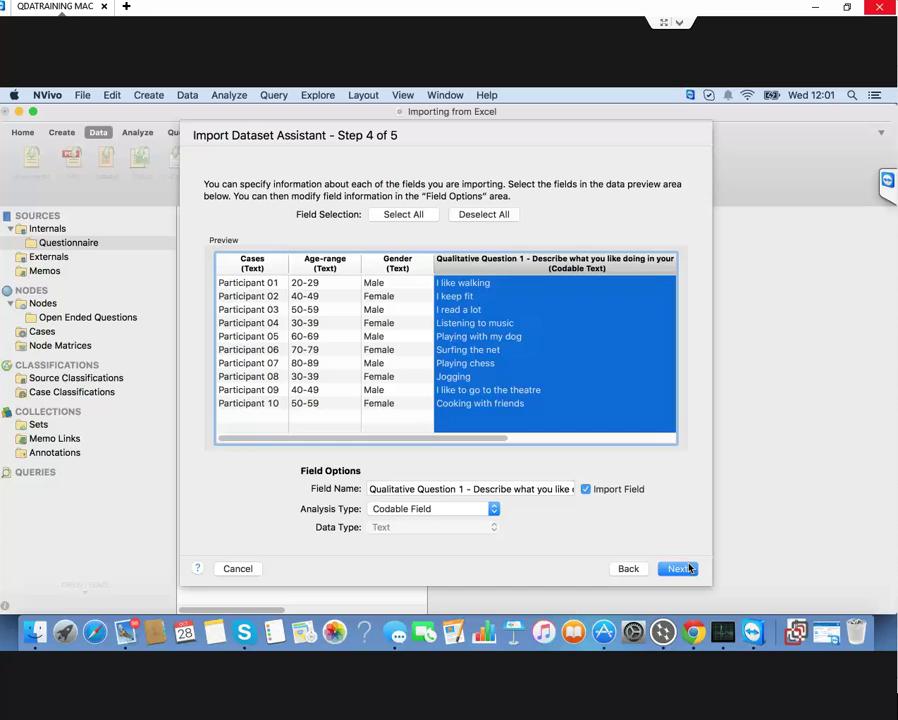
{"action": "left_click", "coordinate": [687, 568]}
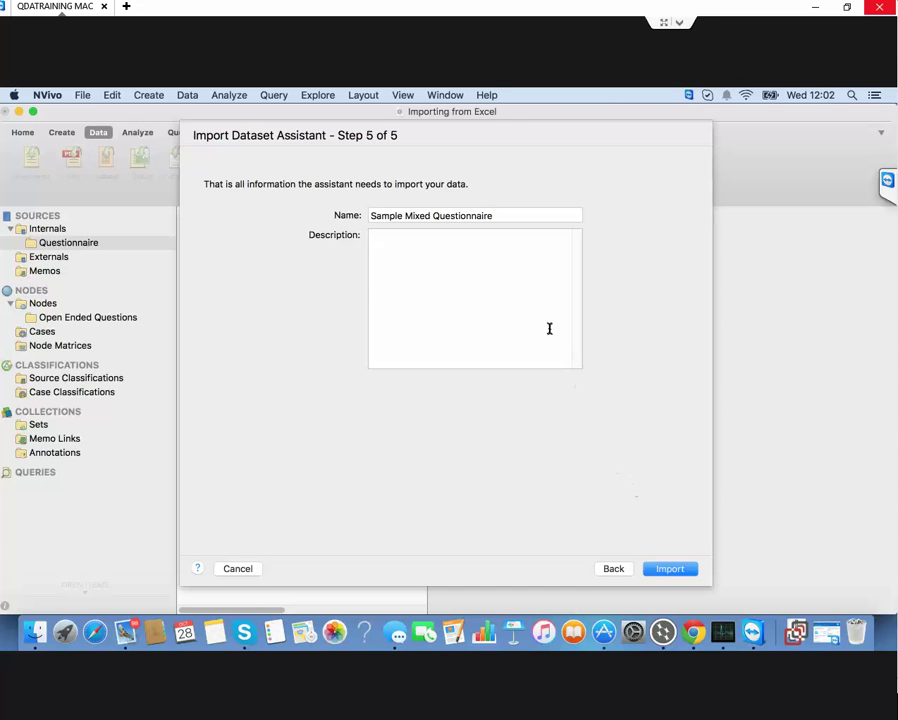
{"action": "left_click", "coordinate": [678, 569]}
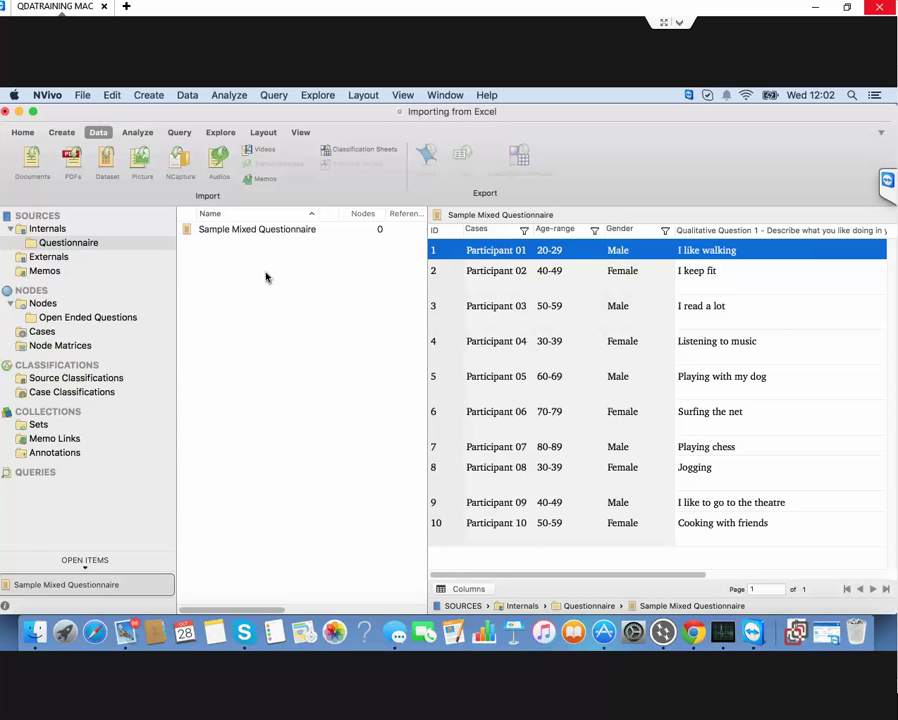
Delete the My Questionnaire node from Open Ended Questions, then return to the Questionnaire folder.
{"action": "left_click", "coordinate": [104, 317]}
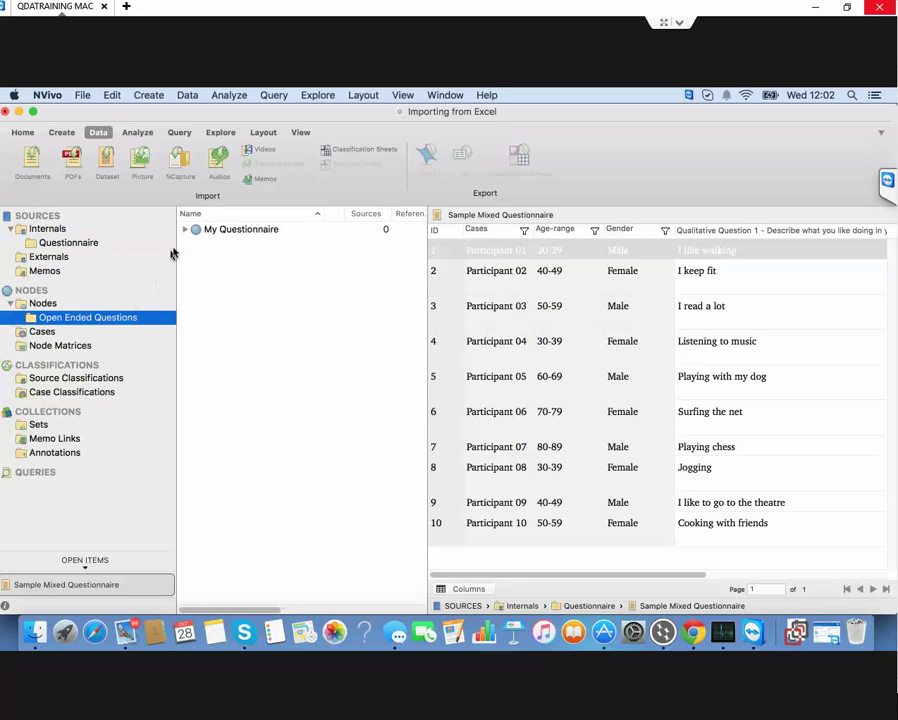
{"action": "left_click", "coordinate": [196, 231]}
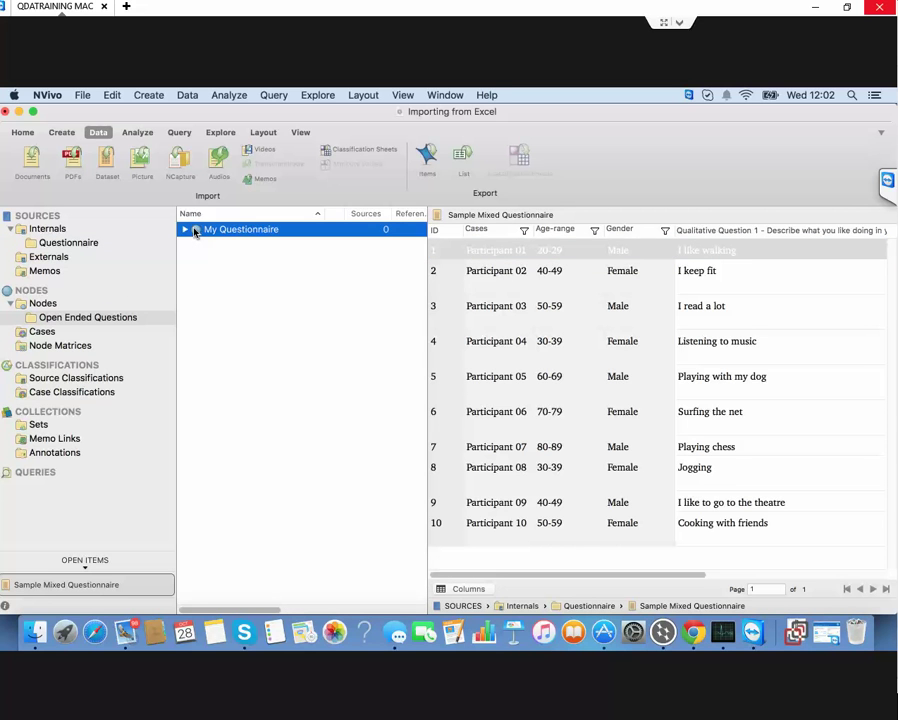
{"action": "right_click", "coordinate": [196, 231]}
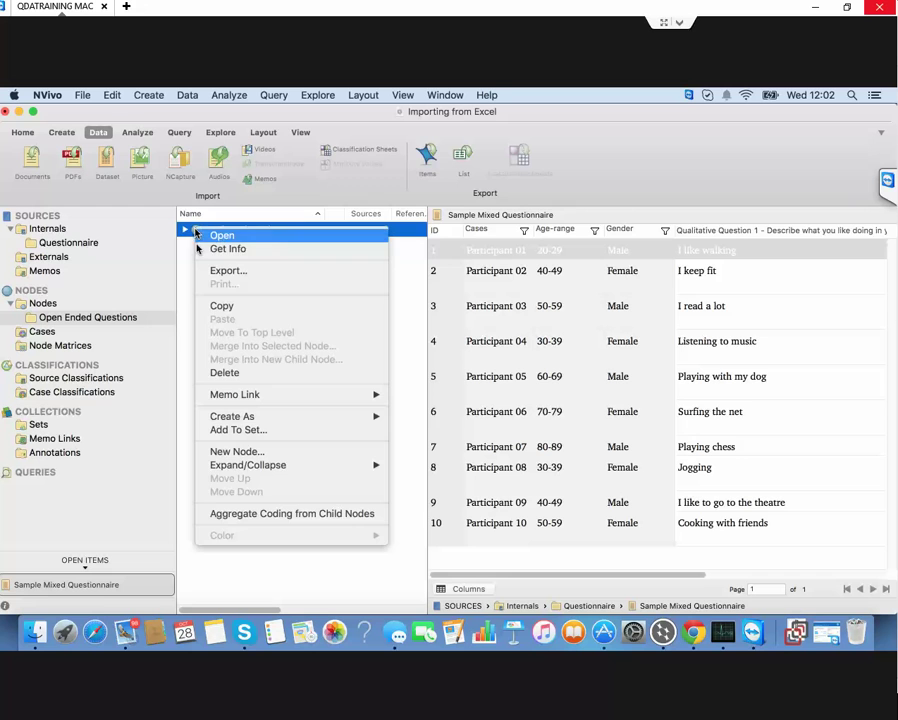
{"action": "left_click", "coordinate": [231, 373]}
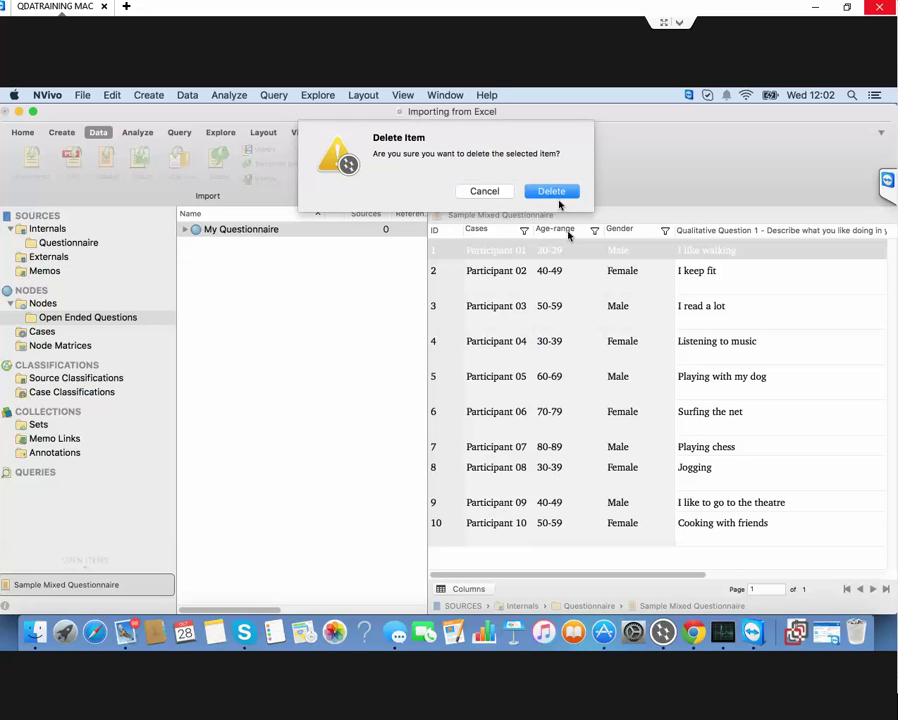
{"action": "left_click", "coordinate": [559, 195]}
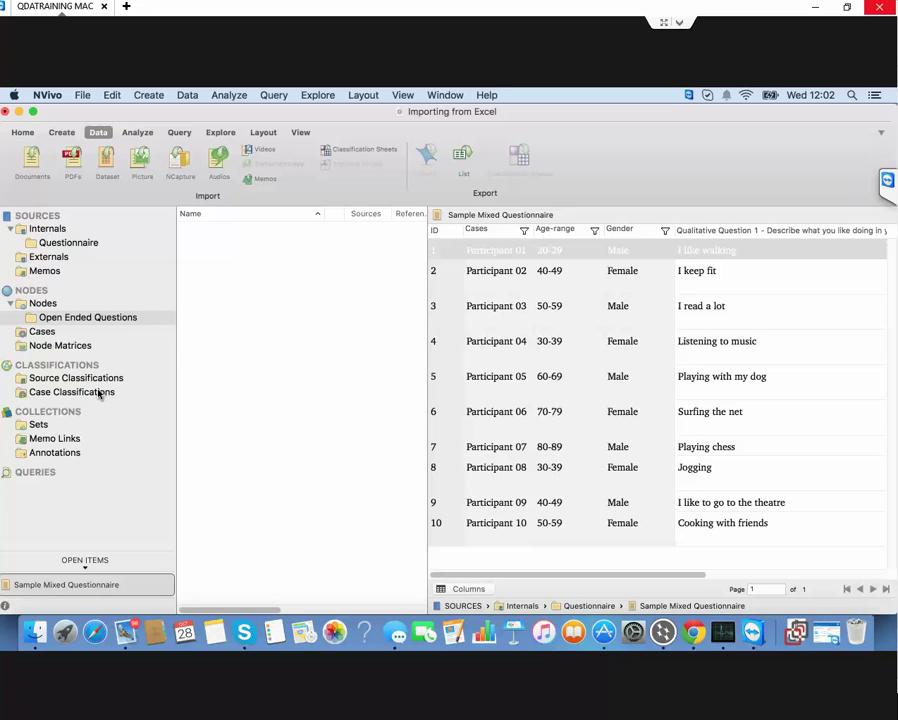
{"action": "left_click", "coordinate": [76, 244]}
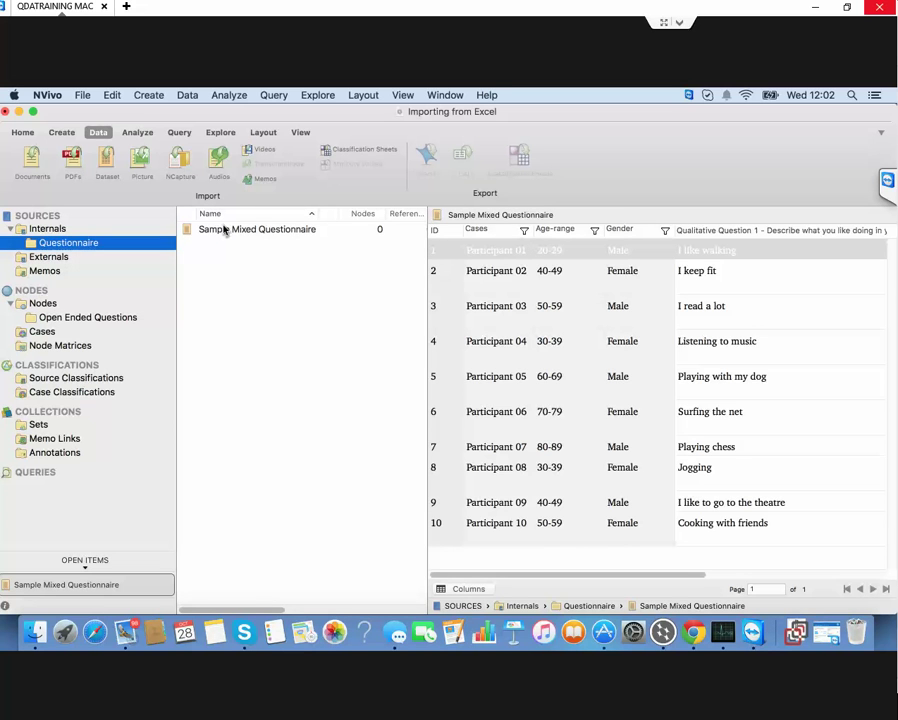
Close the dataset and start Auto Code, coding at nodes for the selected question columns.
{"action": "left_click", "coordinate": [162, 585]}
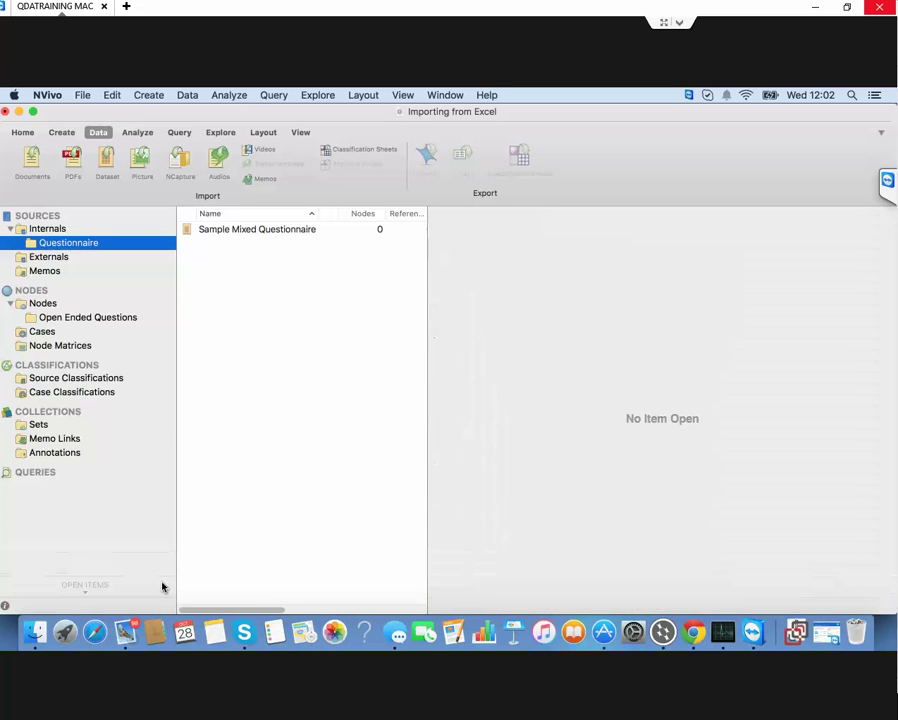
{"action": "right_click", "coordinate": [225, 232]}
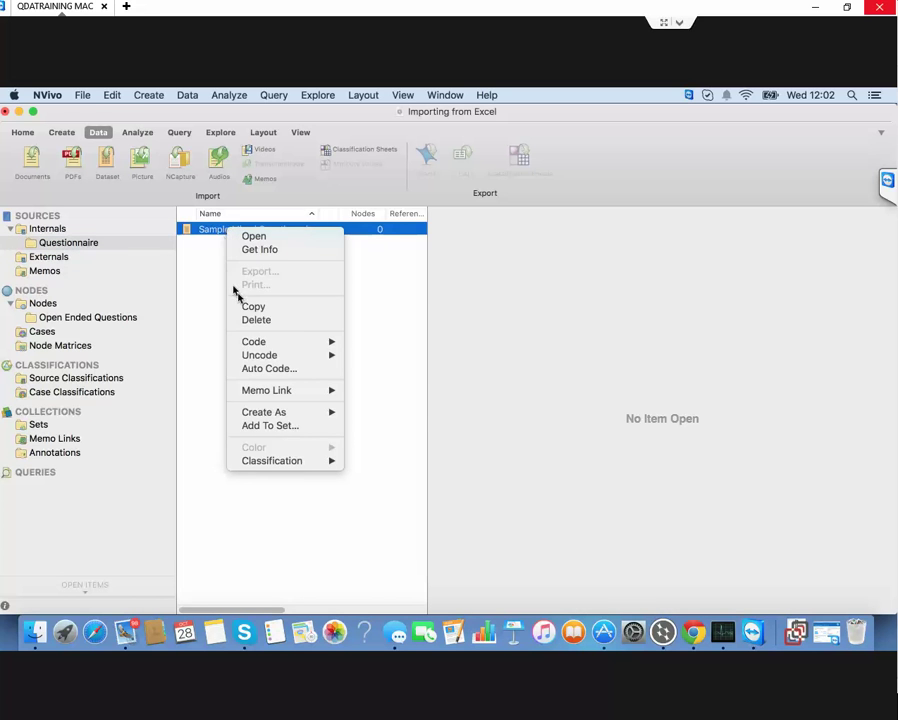
{"action": "left_click", "coordinate": [270, 370]}
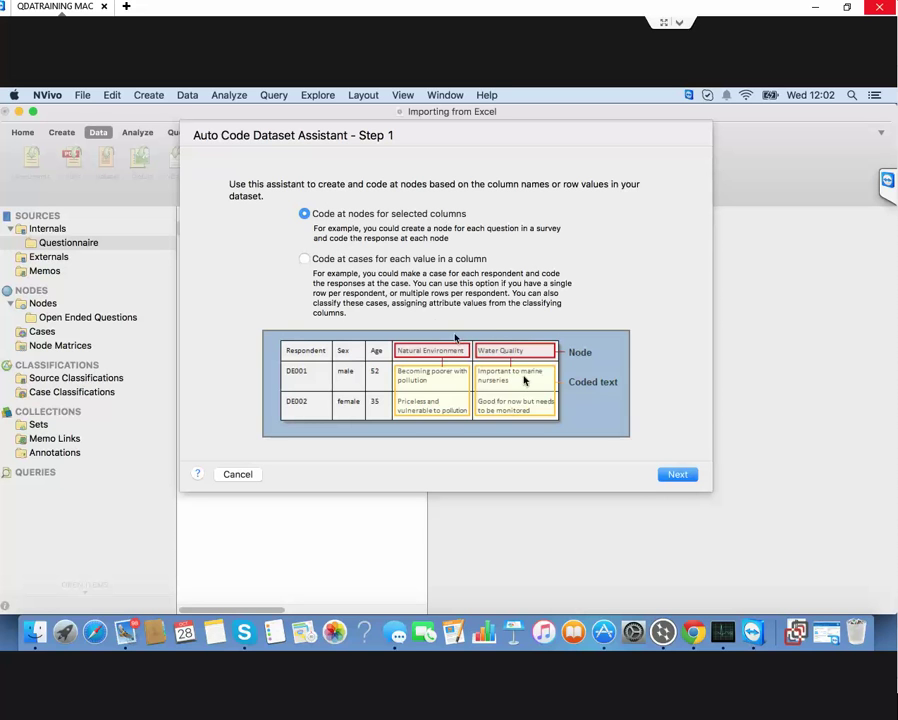
{"action": "left_click", "coordinate": [675, 476]}
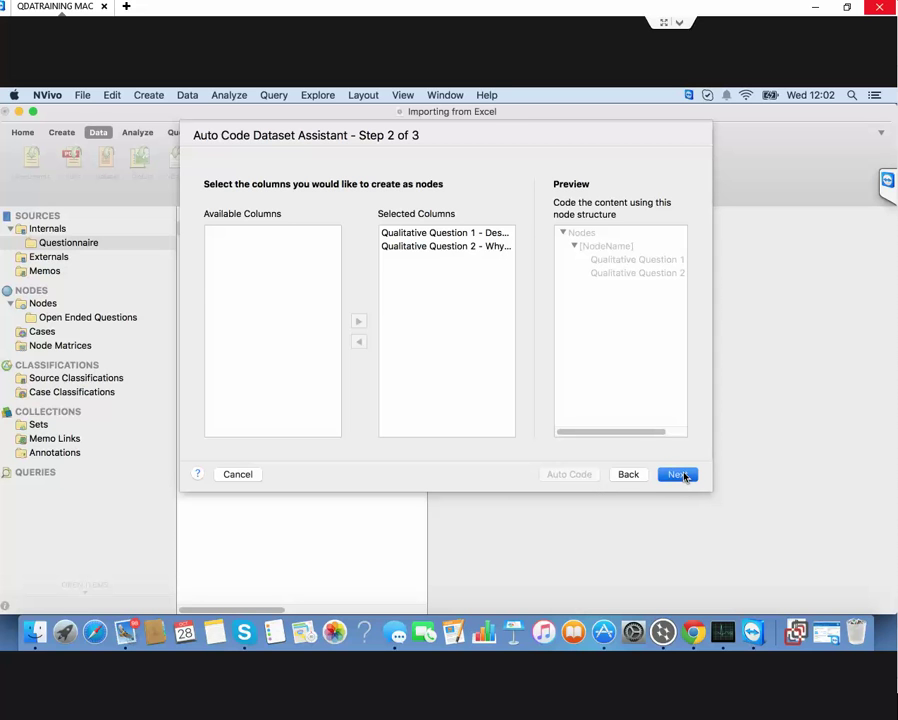
{"action": "left_click", "coordinate": [680, 475]}
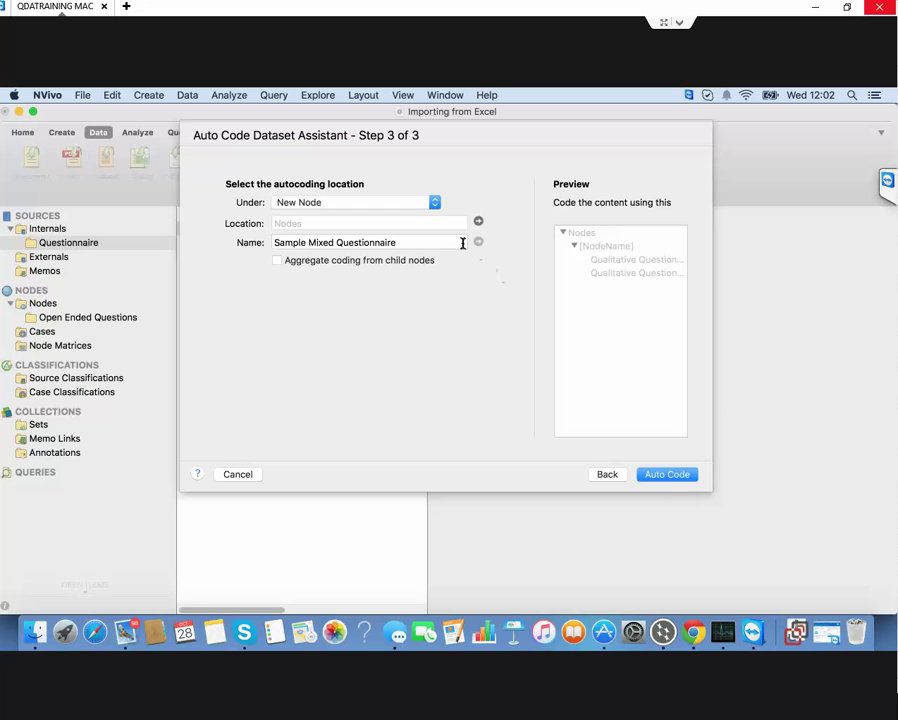
Place the new nodes under the Open Ended Questions folder and run the auto-coding.
{"action": "left_click", "coordinate": [435, 203]}
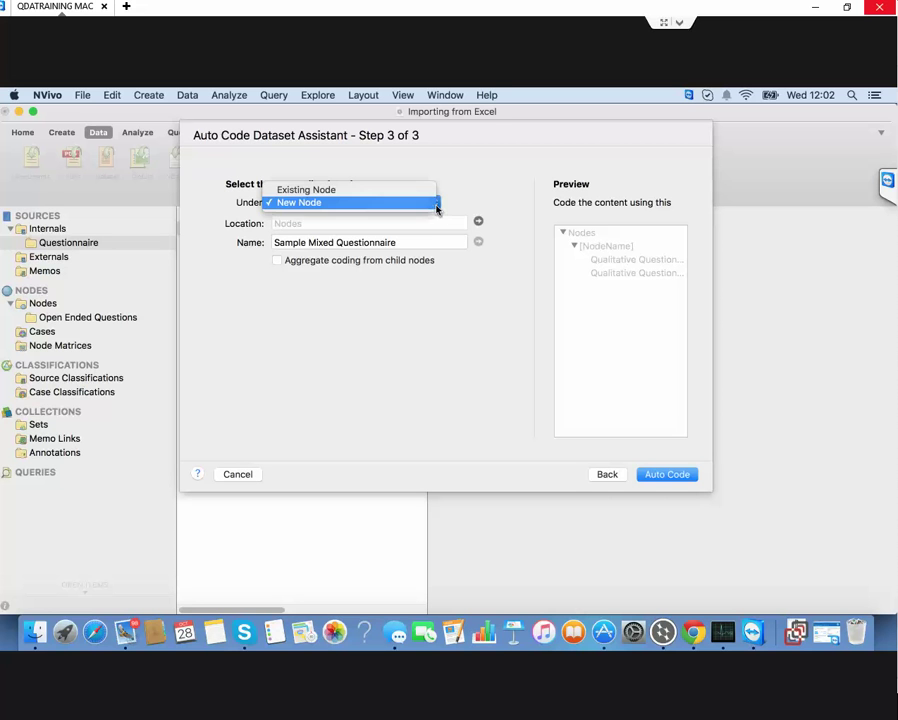
{"action": "left_click", "coordinate": [436, 204]}
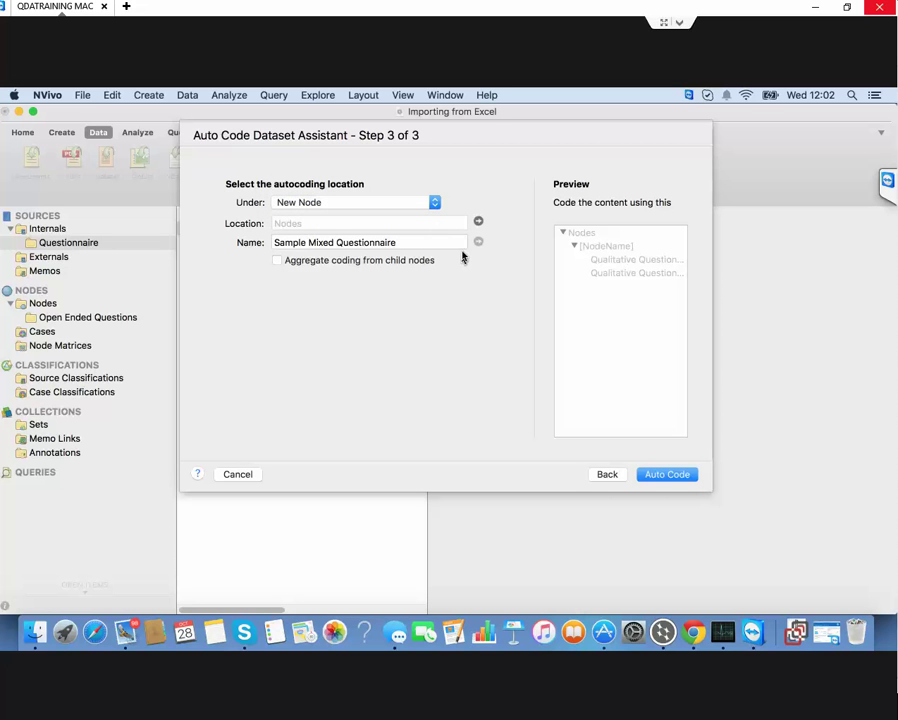
{"action": "left_click", "coordinate": [478, 224]}
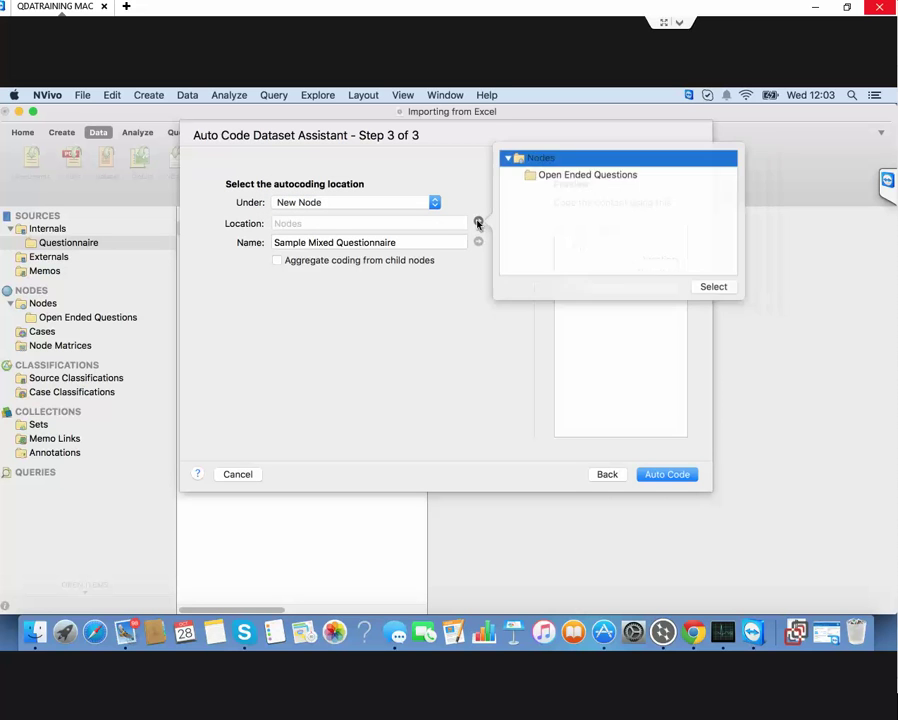
{"action": "left_click", "coordinate": [529, 176]}
{"action": "left_click", "coordinate": [712, 286]}
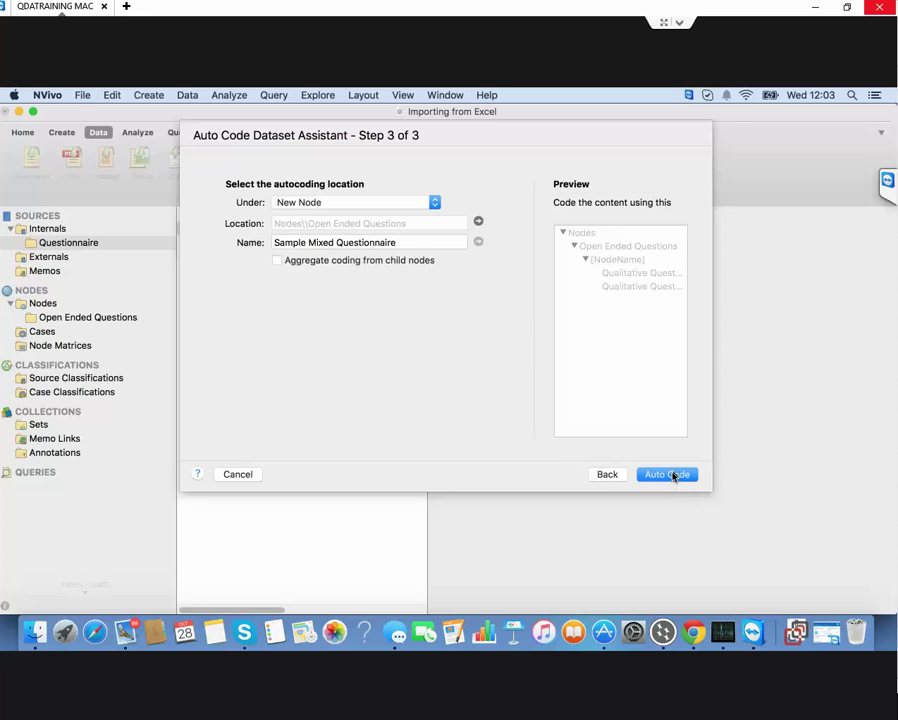
{"action": "left_click", "coordinate": [670, 475]}
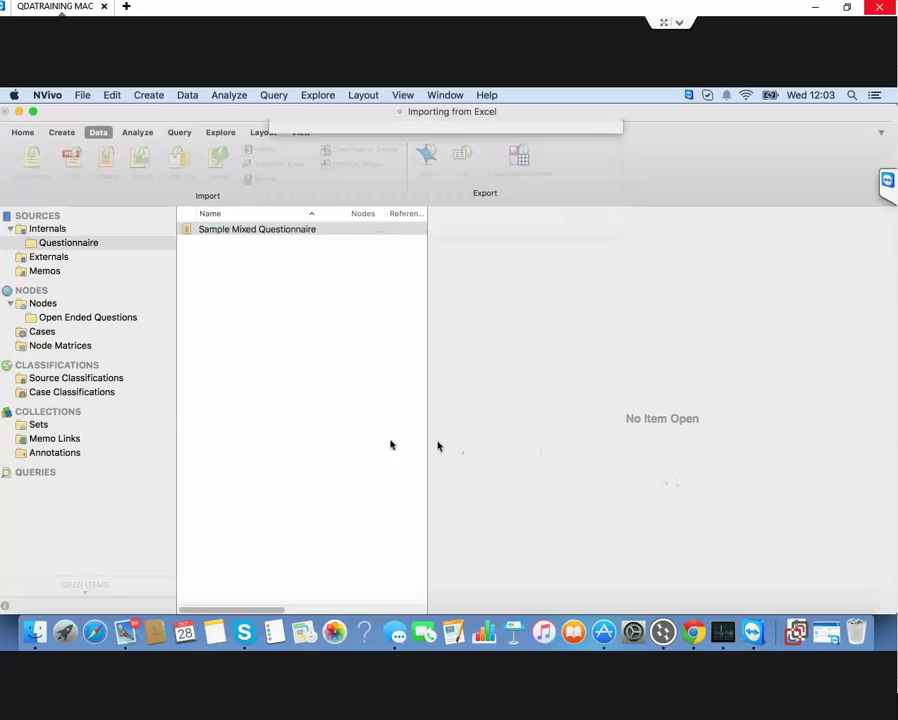
Open the Qualitative Question 1 node under Open Ended Questions to read its ten answers.
{"action": "left_click", "coordinate": [88, 318]}
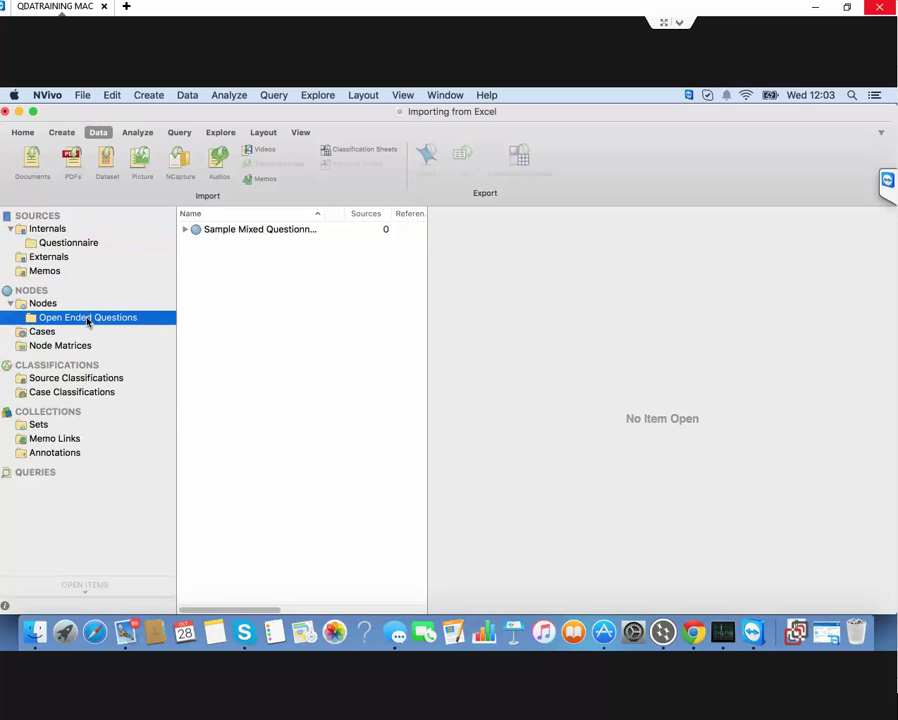
{"action": "left_click", "coordinate": [184, 231]}
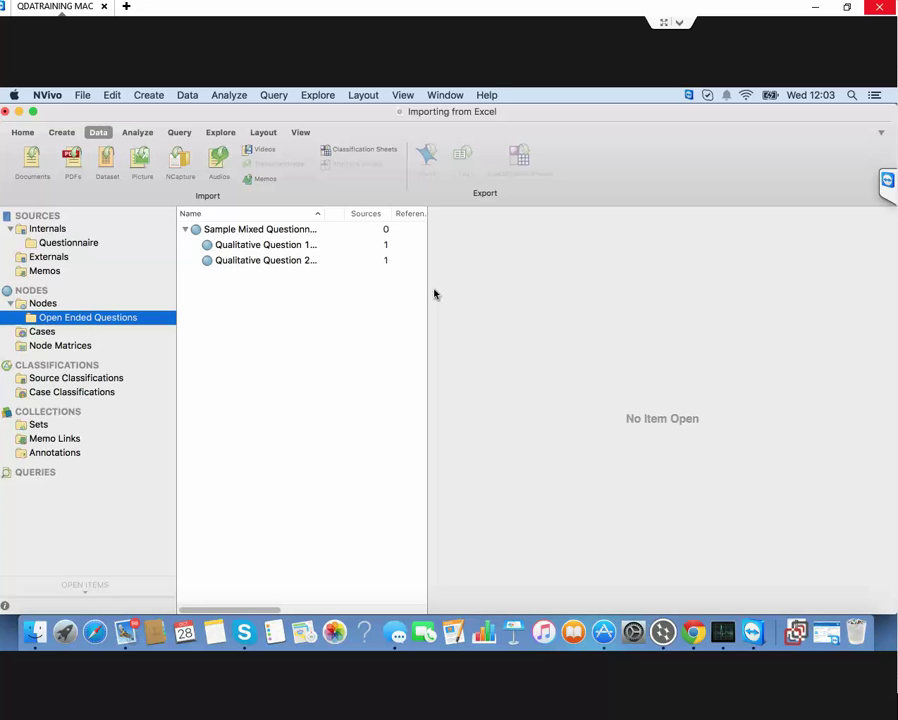
{"action": "left_click_drag", "start_coordinate": [426, 290], "coordinate": [684, 308]}
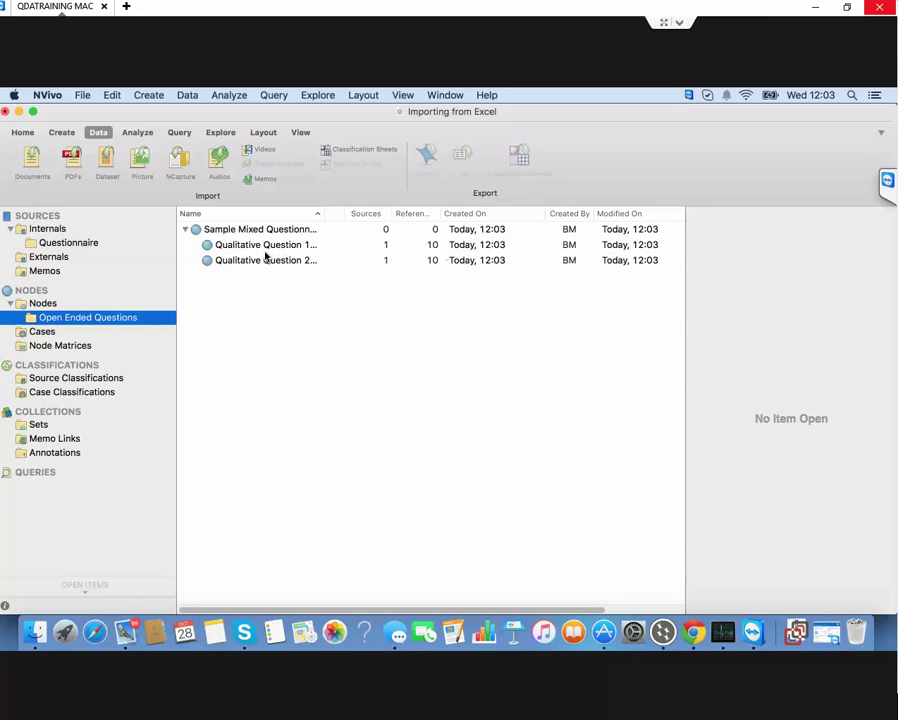
{"action": "double_click", "coordinate": [211, 246]}
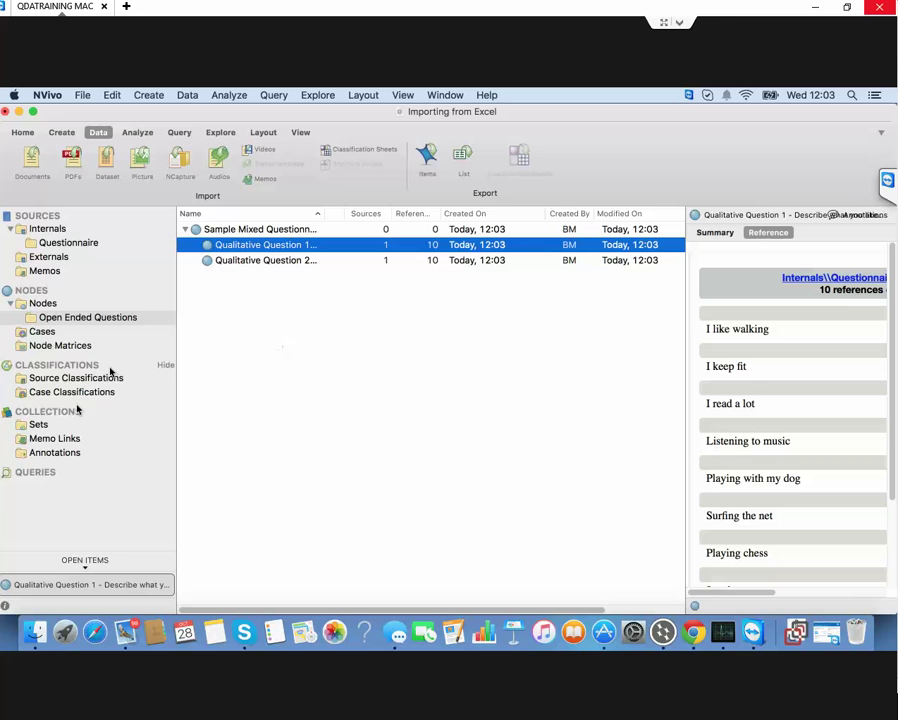
{"action": "left_click", "coordinate": [74, 244]}
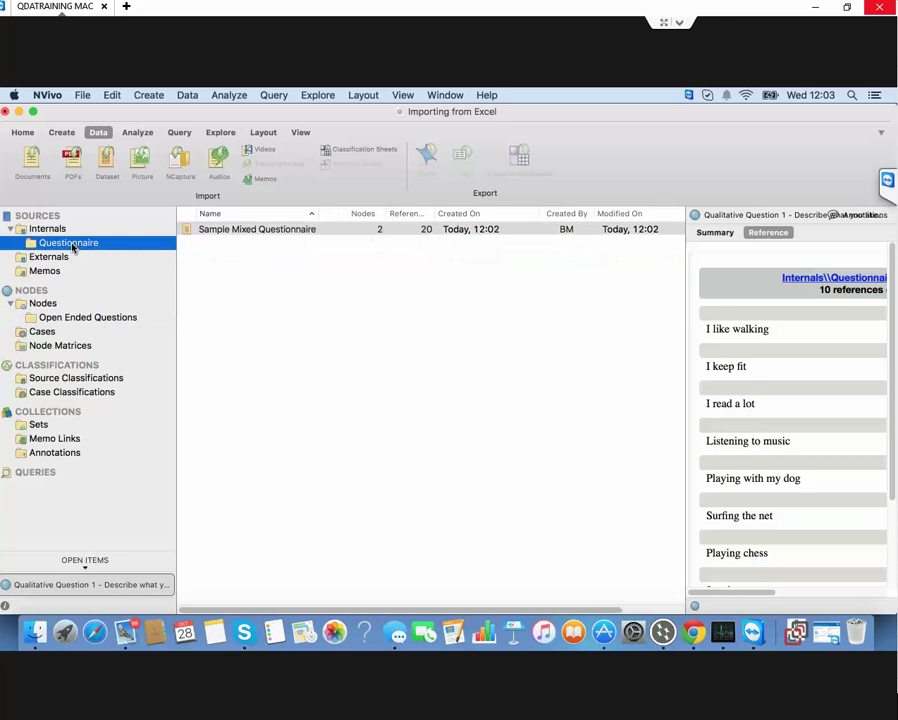
Start dataset Auto Code at cases, naming each case from the Cases column.
{"action": "right_click", "coordinate": [215, 233]}
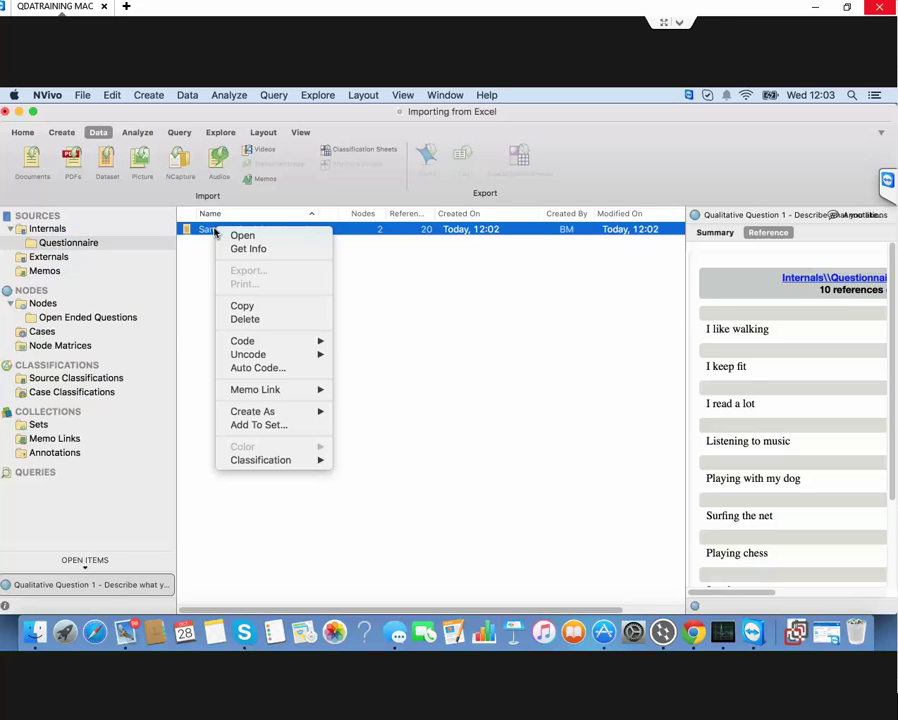
{"action": "left_click", "coordinate": [258, 368]}
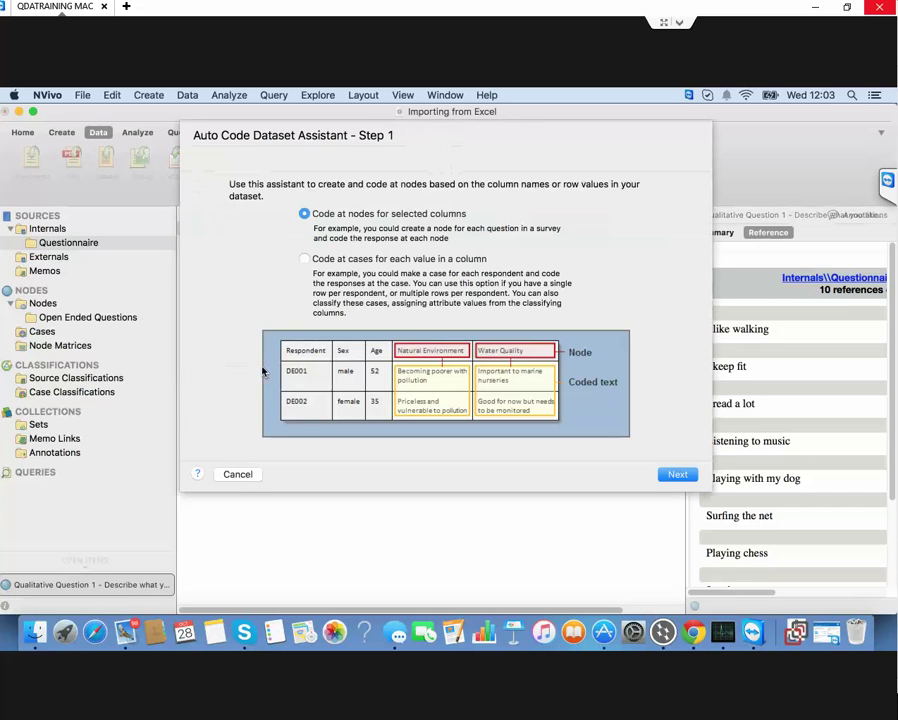
{"action": "left_click", "coordinate": [305, 260]}
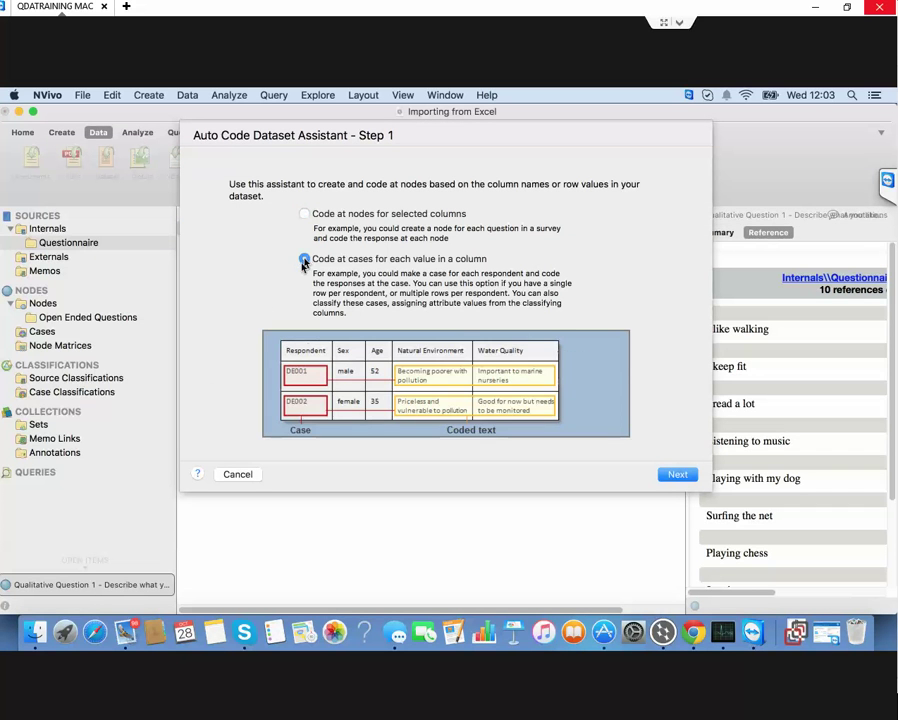
{"action": "left_click", "coordinate": [677, 474]}
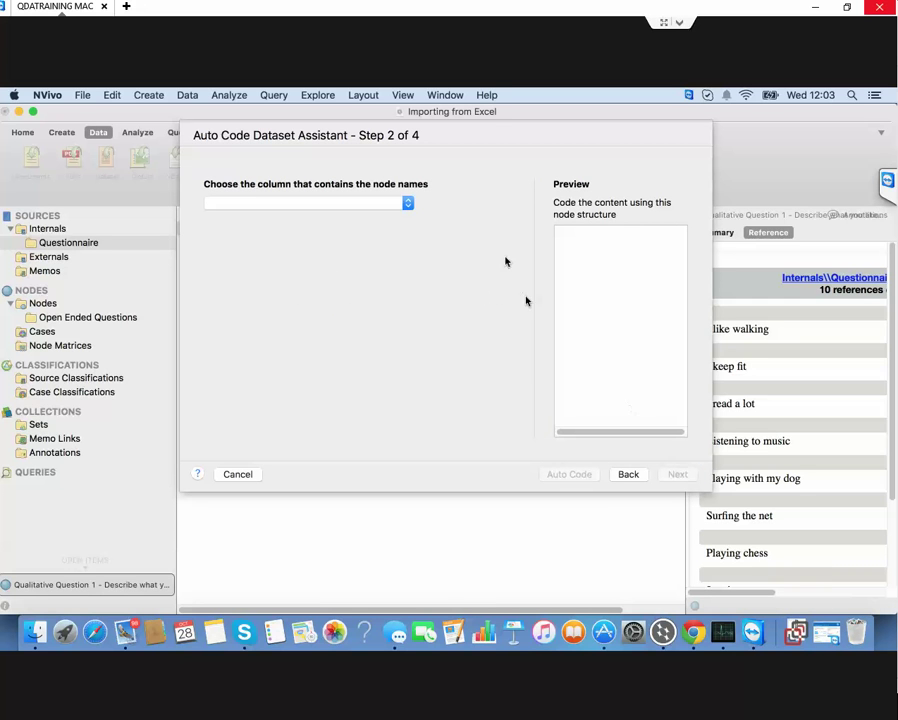
{"action": "left_click", "coordinate": [408, 204]}
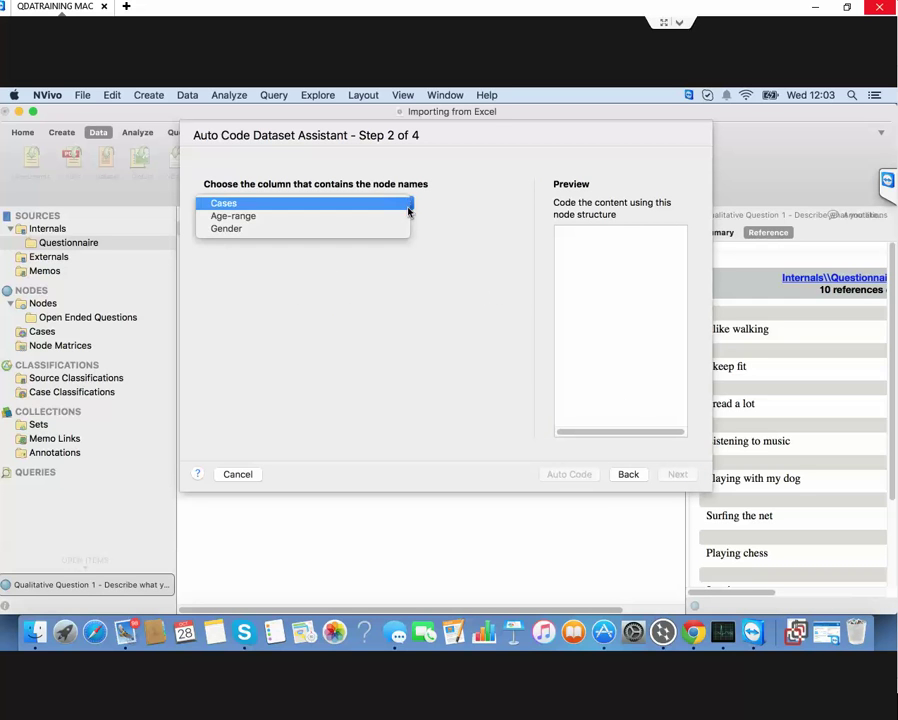
{"action": "left_click", "coordinate": [274, 205]}
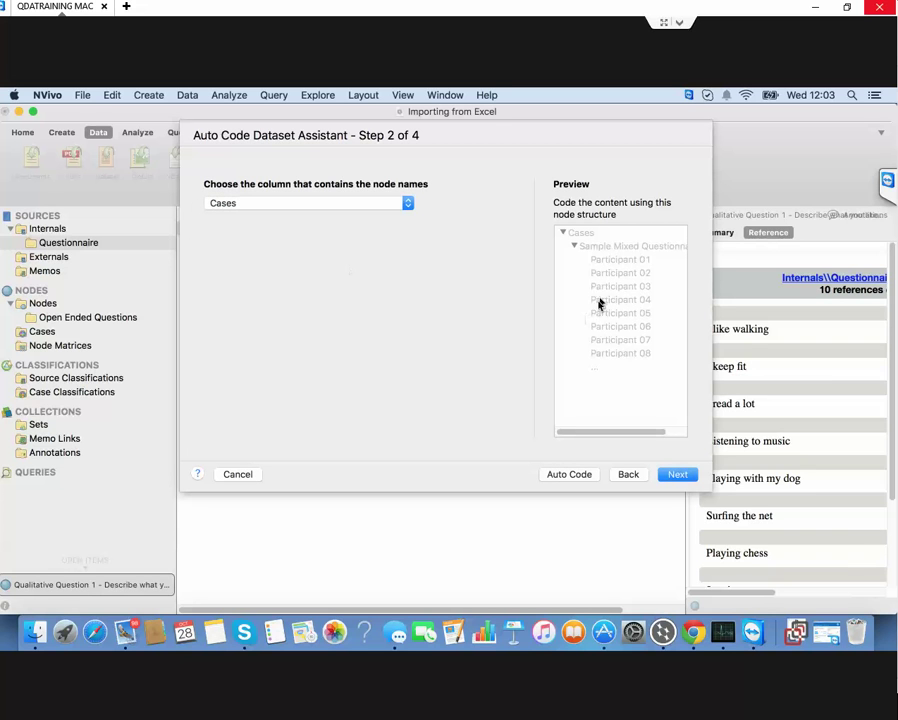
{"action": "left_click", "coordinate": [676, 475]}
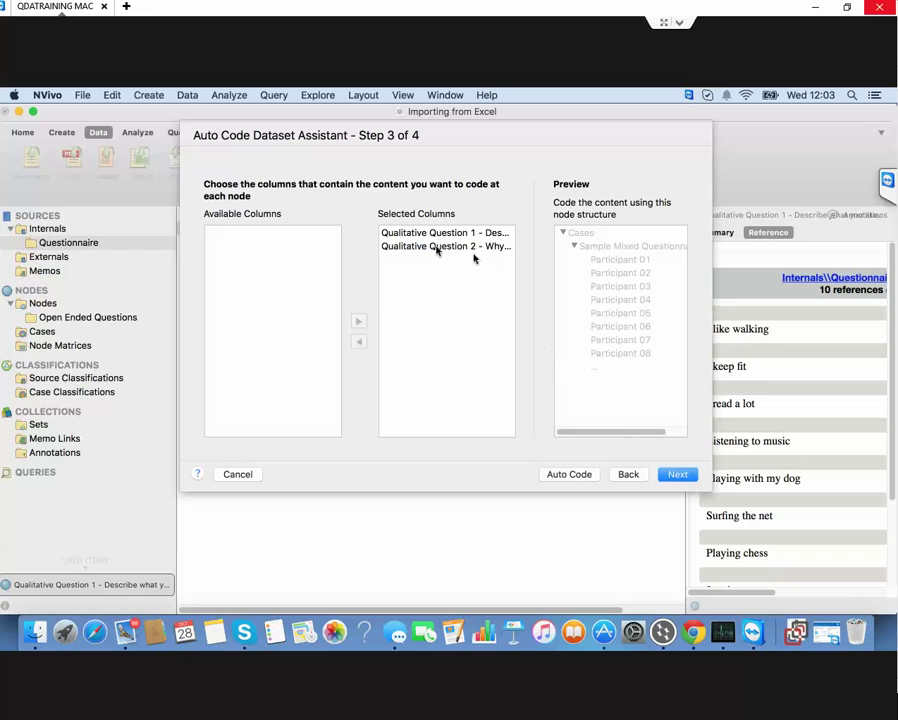
Keep both question columns, enable 'Classify cases from classifying columns', and run the auto-coding.
{"action": "left_click", "coordinate": [677, 475]}
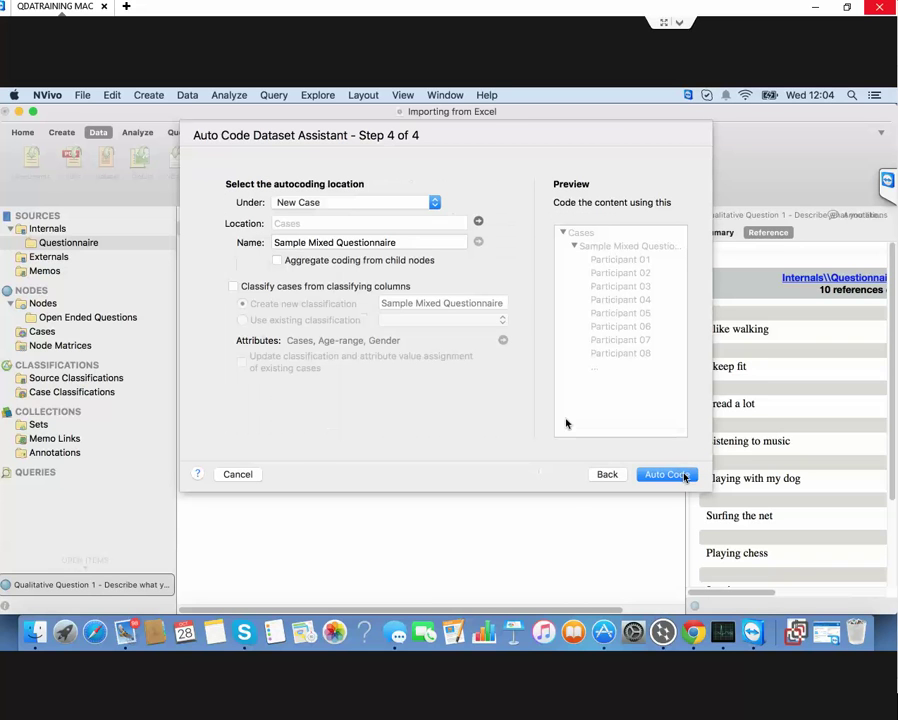
{"action": "left_click", "coordinate": [234, 287]}
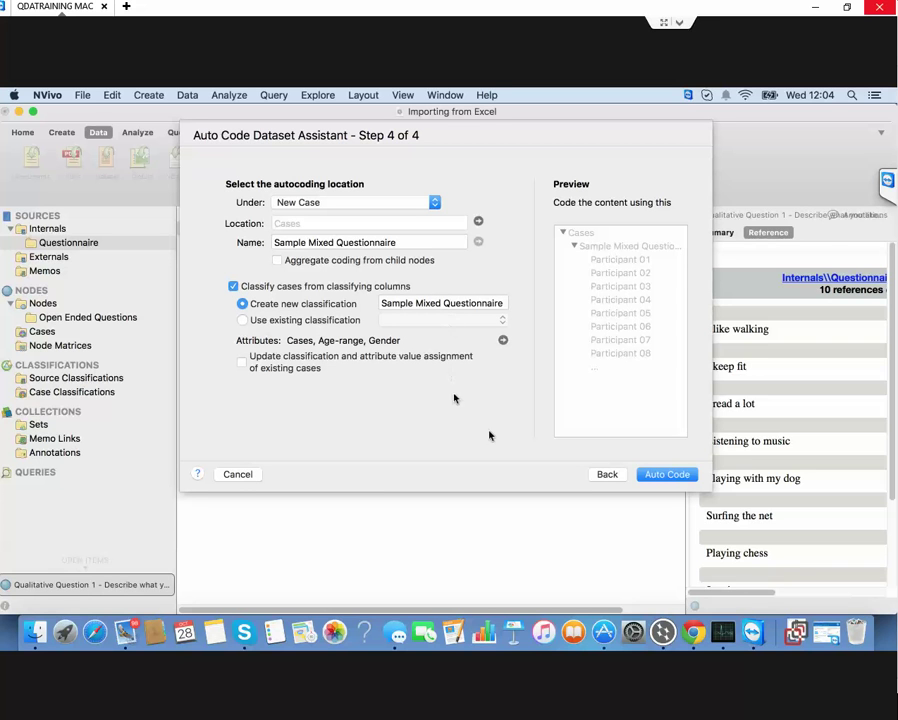
{"action": "left_click", "coordinate": [657, 477]}
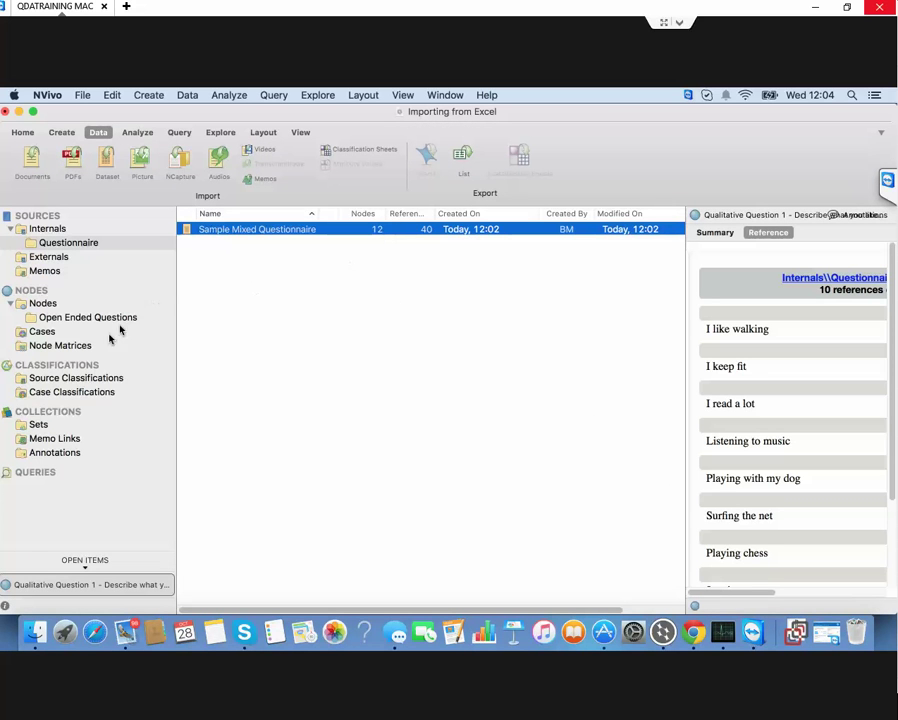
Show Cases and expand Sample Mixed Questionnaire to list Participant 01 to Participant 10.
{"action": "left_click", "coordinate": [44, 331]}
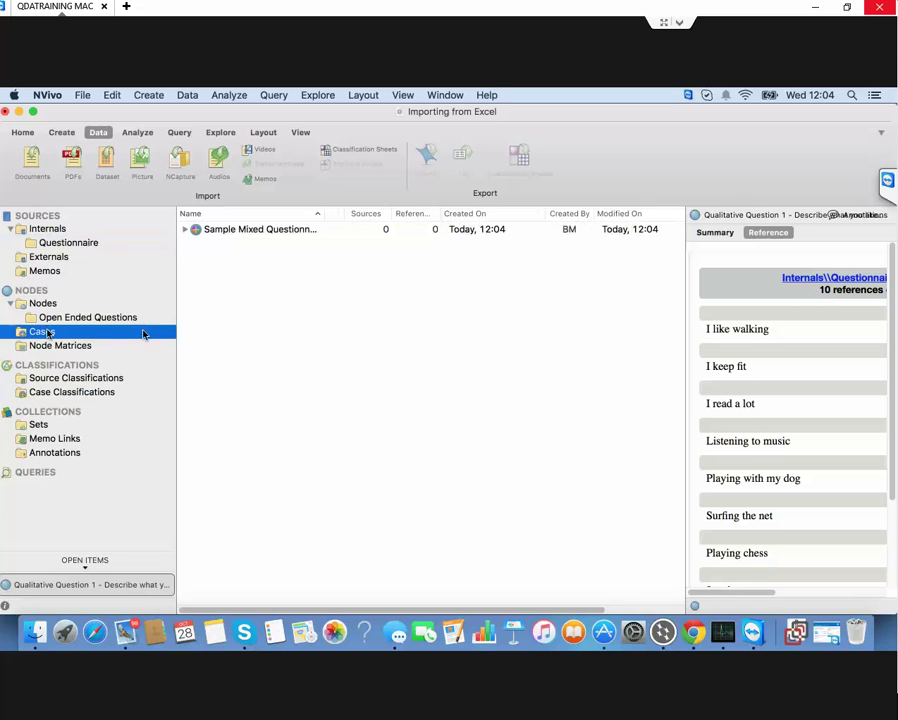
{"action": "left_click", "coordinate": [185, 230]}
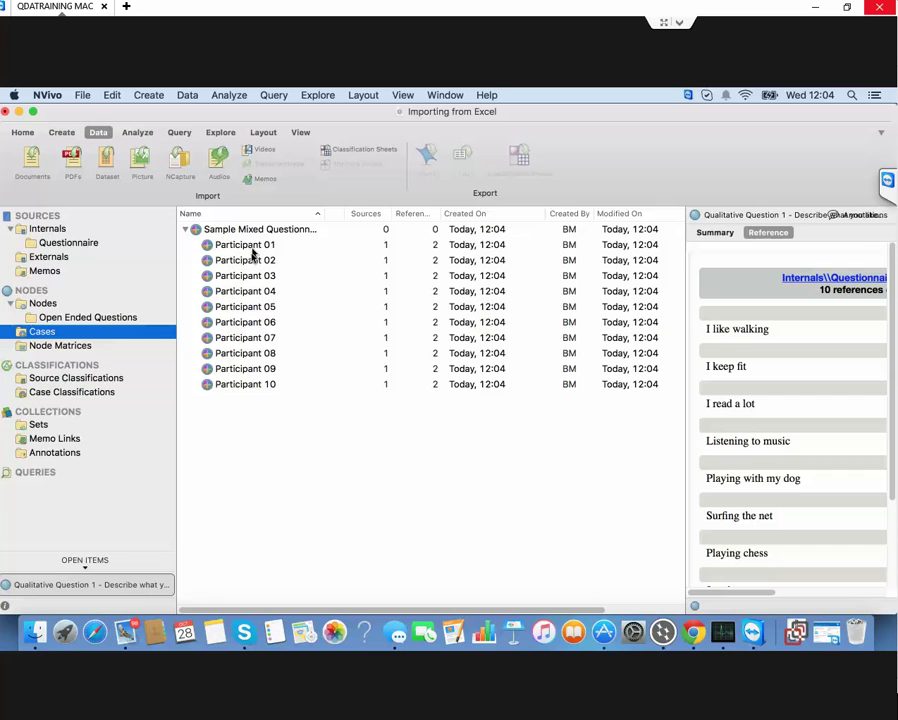
Open the Sample Mixed Questionnaire classification sheet and widen it to show Age-range and Gender.
{"action": "left_click", "coordinate": [85, 395]}
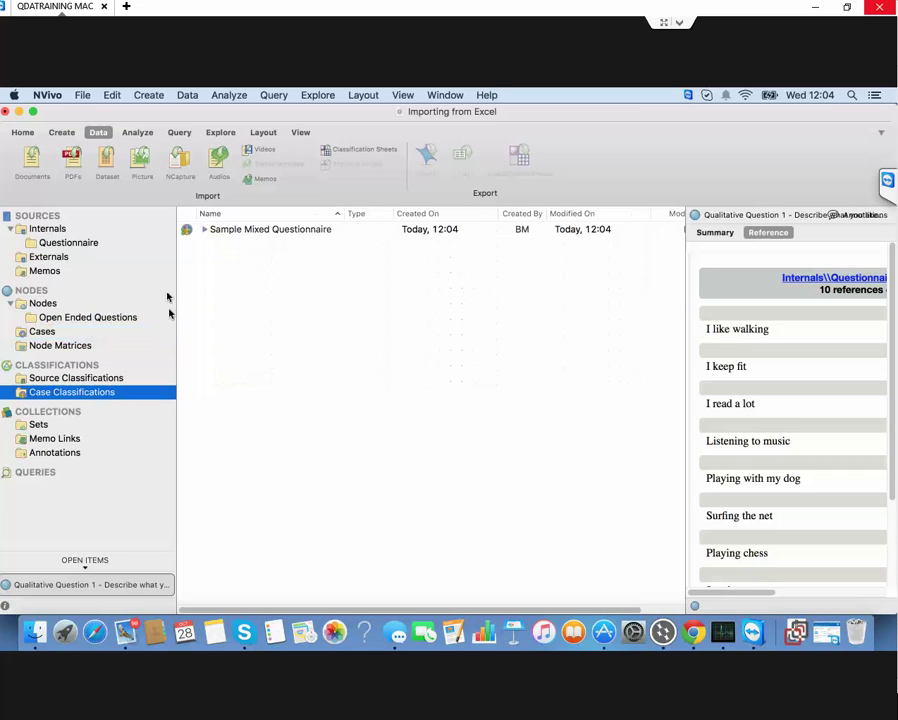
{"action": "left_click", "coordinate": [203, 231]}
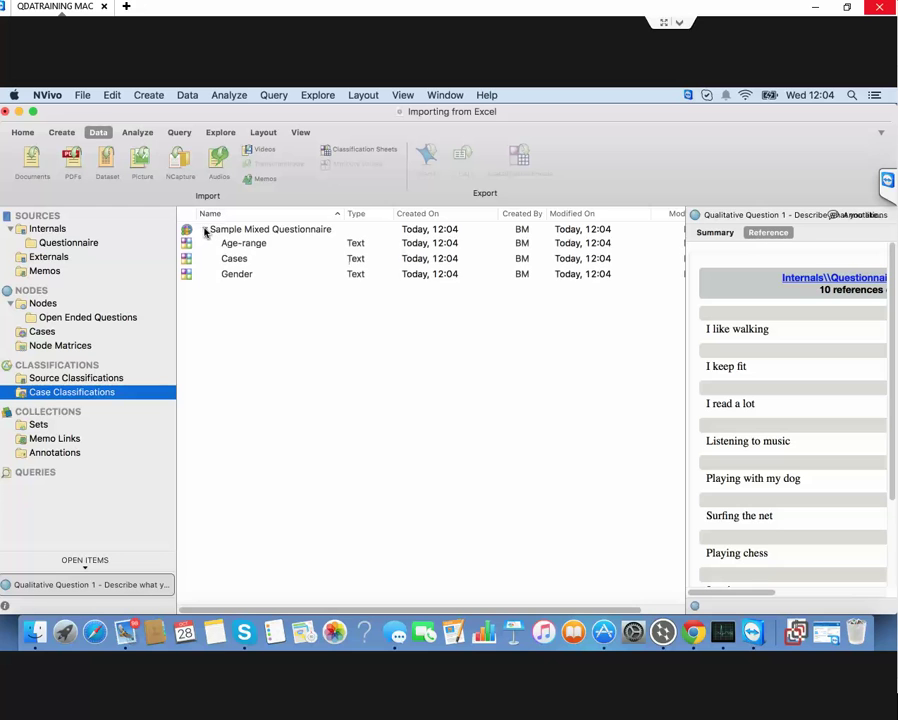
{"action": "right_click", "coordinate": [213, 231]}
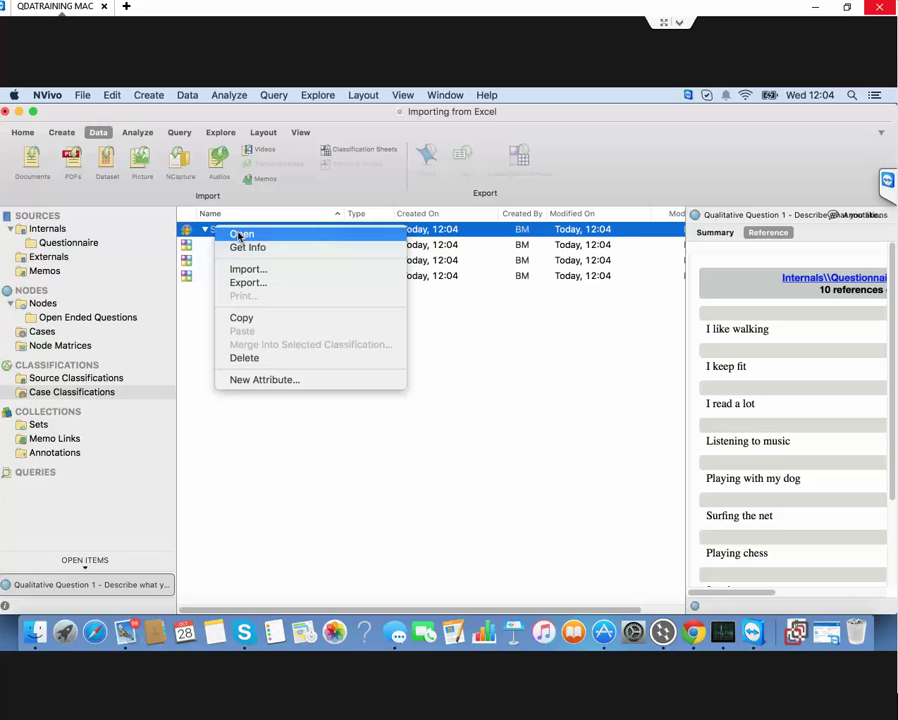
{"action": "left_click", "coordinate": [240, 235]}
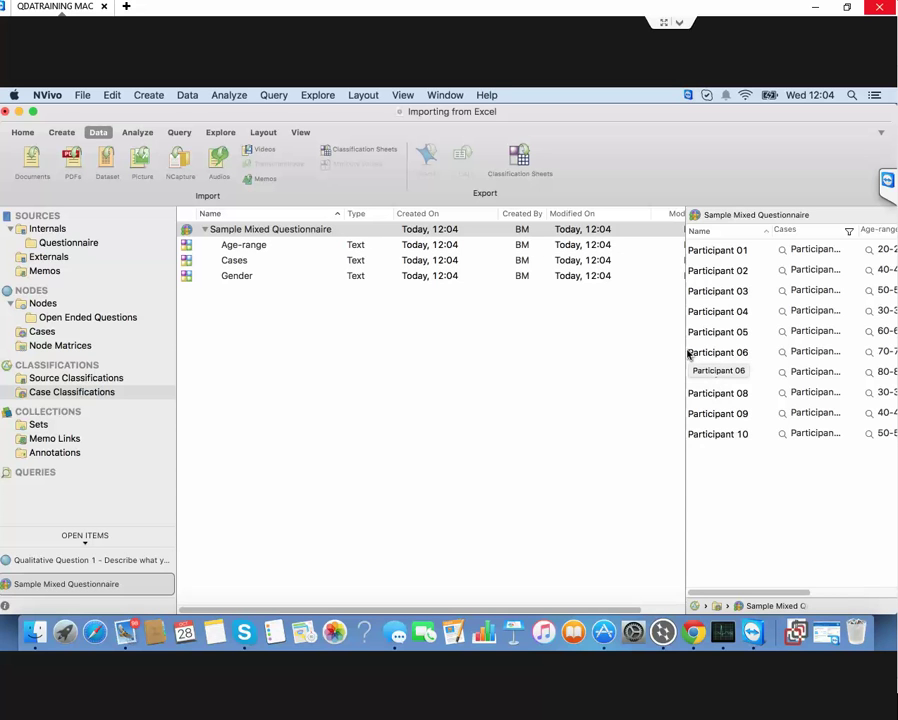
{"action": "left_click_drag", "start_coordinate": [684, 351], "coordinate": [423, 355]}
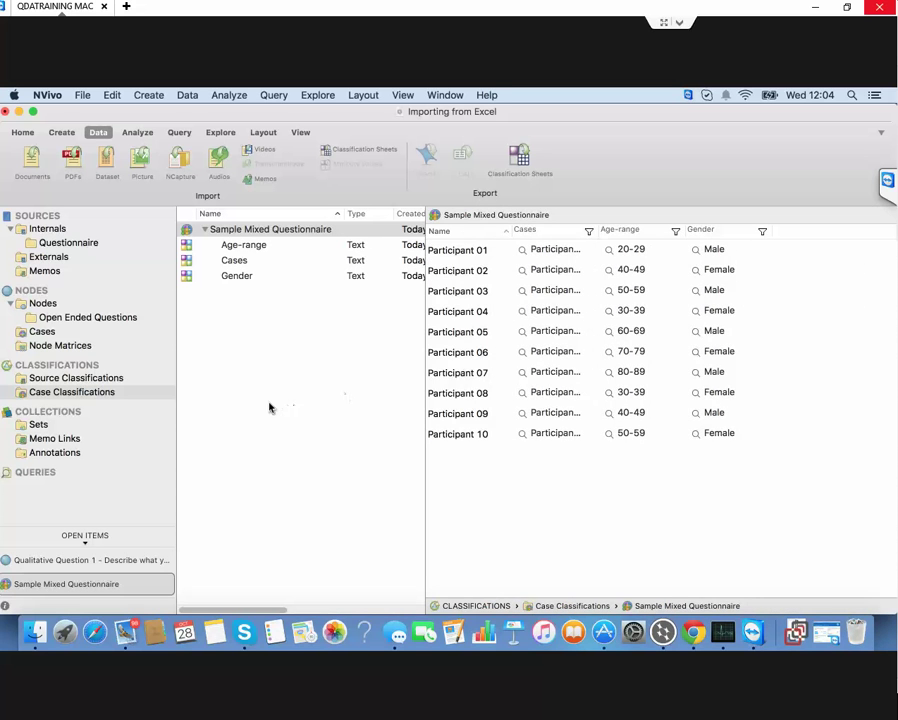